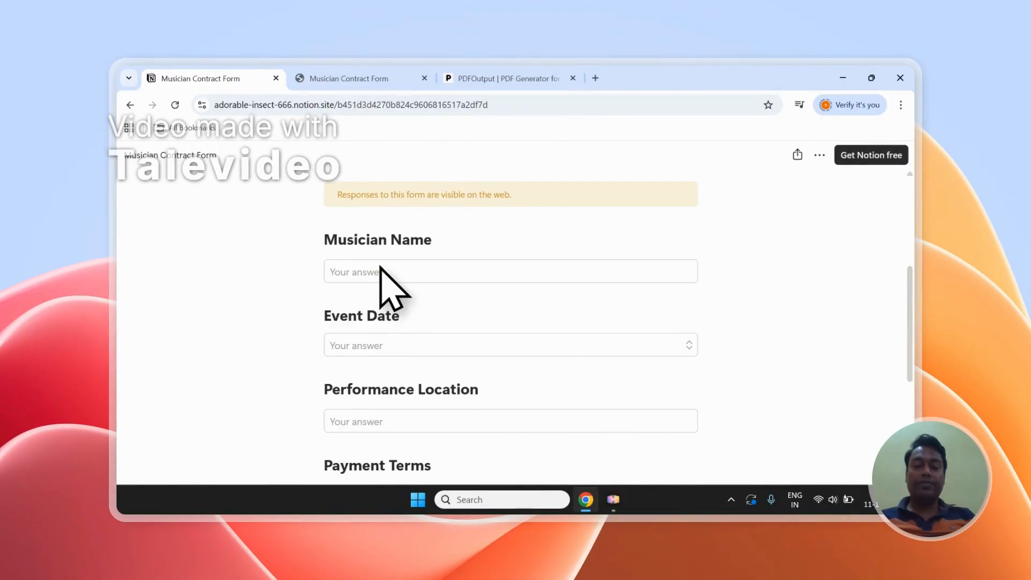
Review the blank Musician Contract Form and the Entry-1 and Entry-2 rows with all their columns in the Notion responses table.
scroll(369, 285, down, 5)
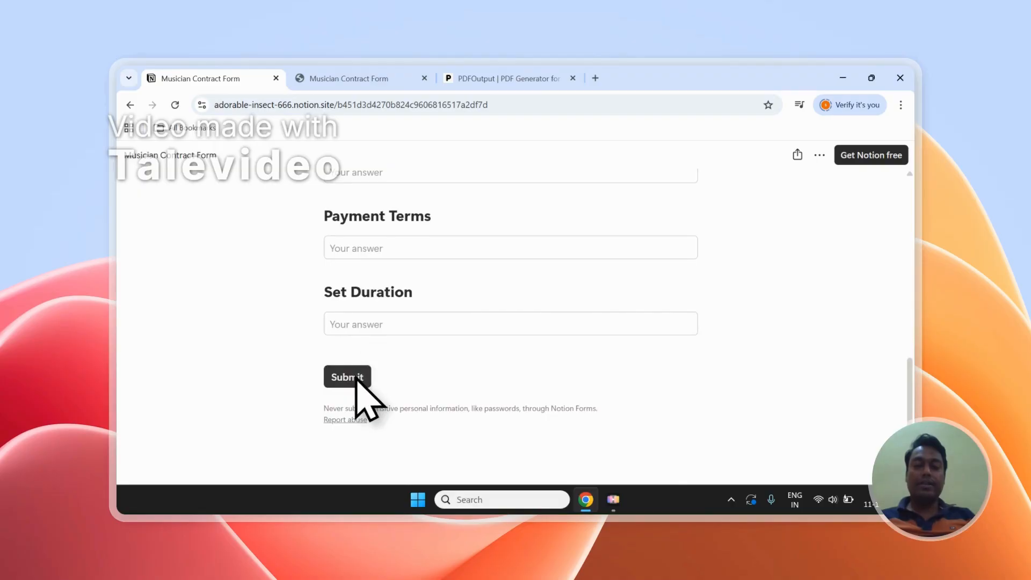
click(361, 78)
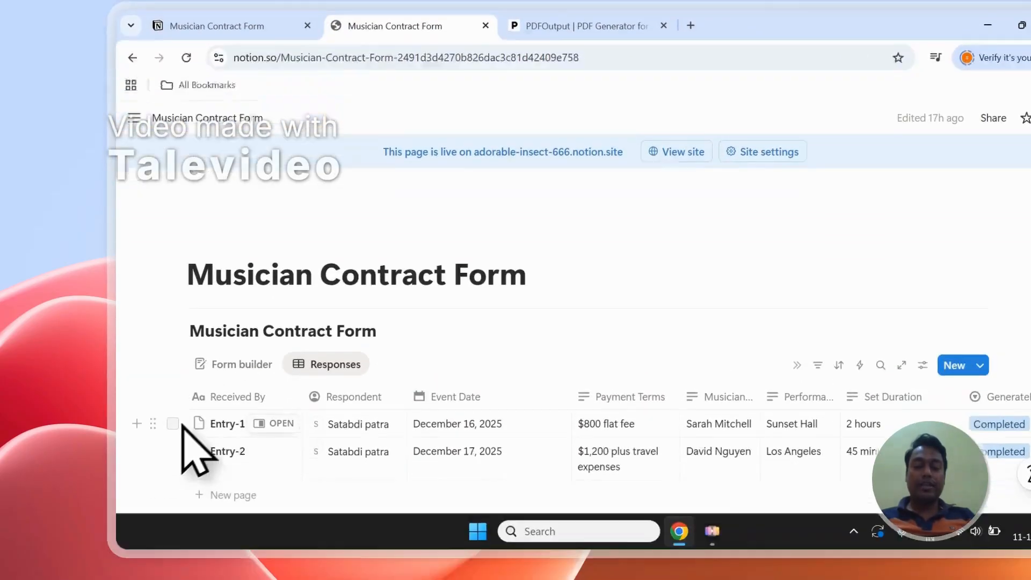
click(175, 515)
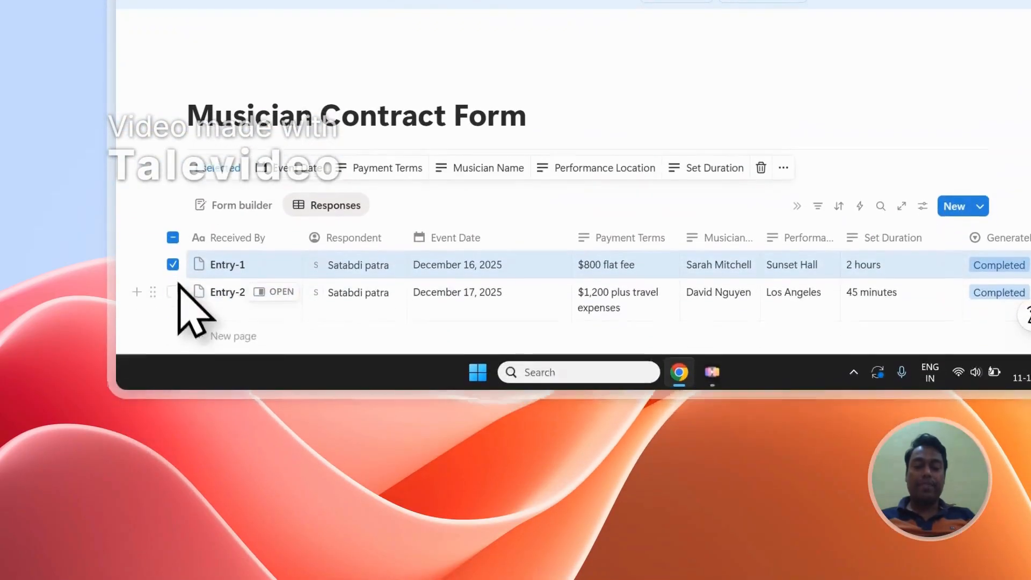
click(174, 543)
scroll(618, 185, down, 2)
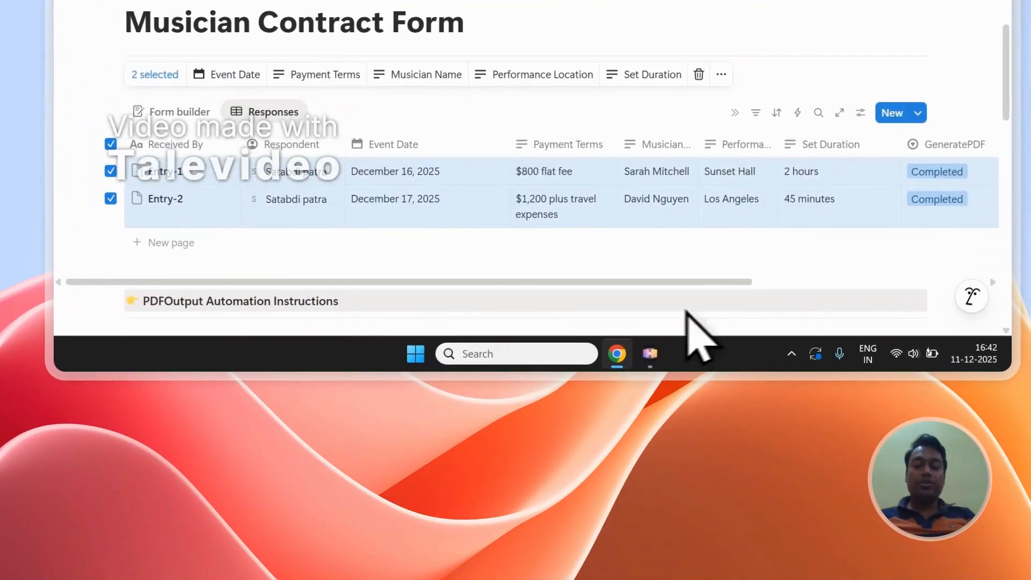
scroll(681, 299, right, 5)
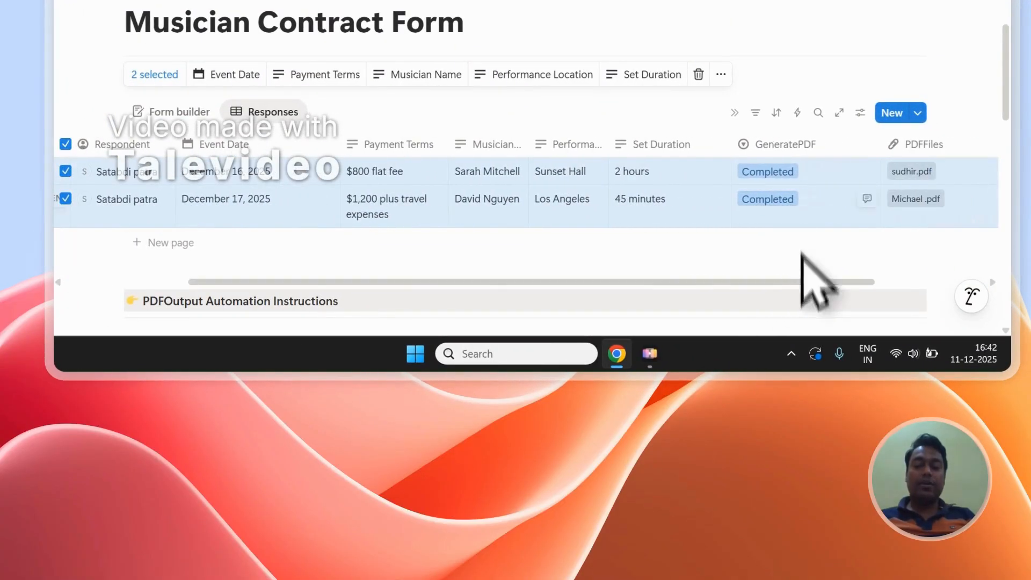
Delete the GeneratePDF and PDFFiles properties from the Musician Contract Form responses table.
click(796, 148)
scroll(795, 258, down, 2)
click(773, 309)
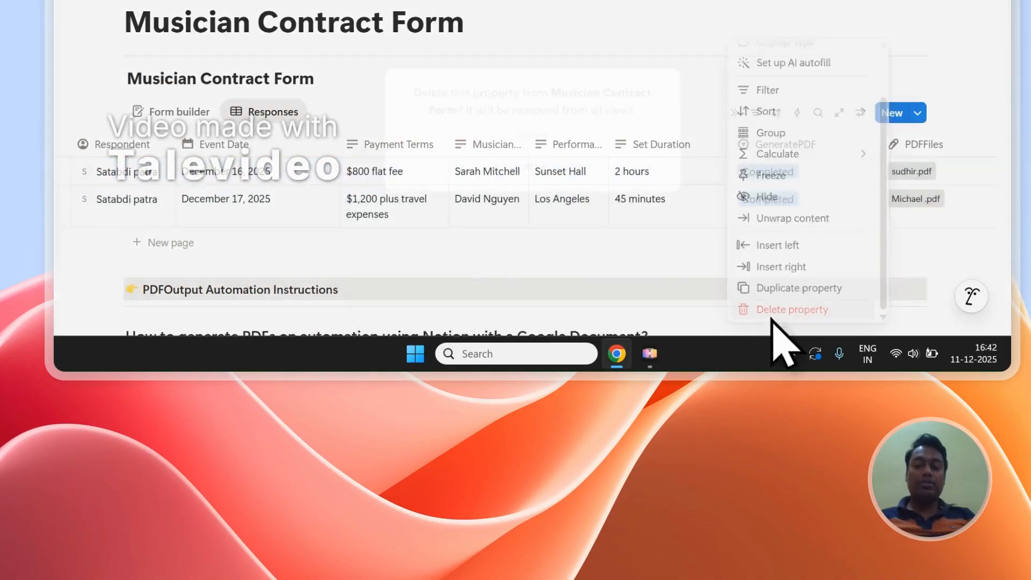
click(607, 136)
click(779, 144)
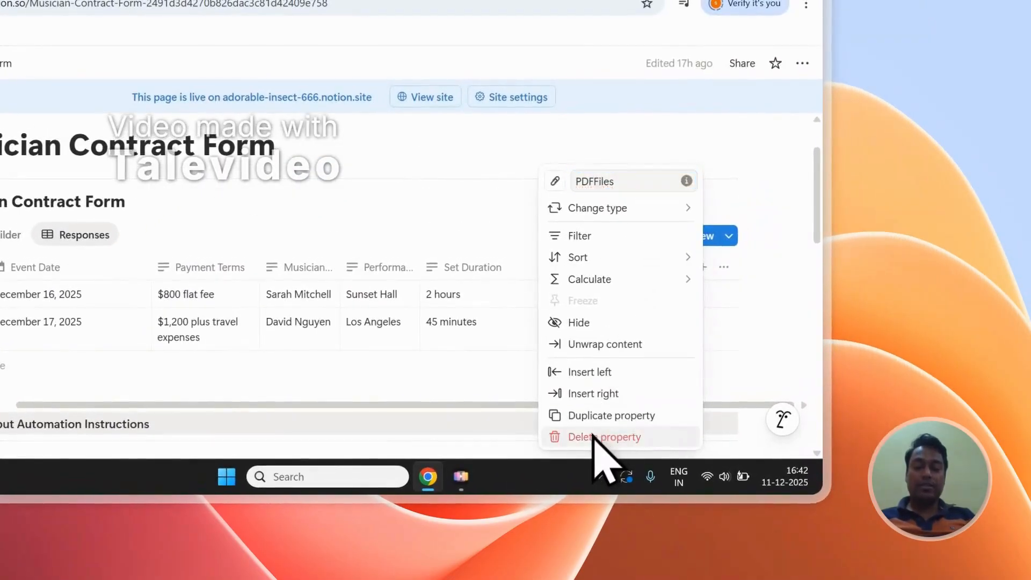
click(594, 436)
key(Return)
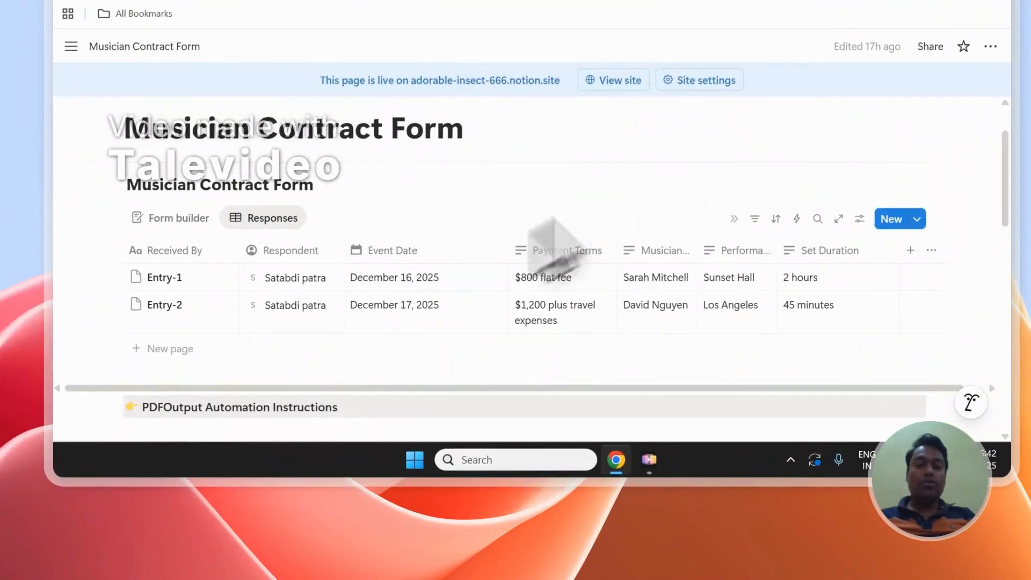
Switch to the PDFOutput site and read its home page introduction on generating PDFs from Google Docs using a Notion database.
click(392, 105)
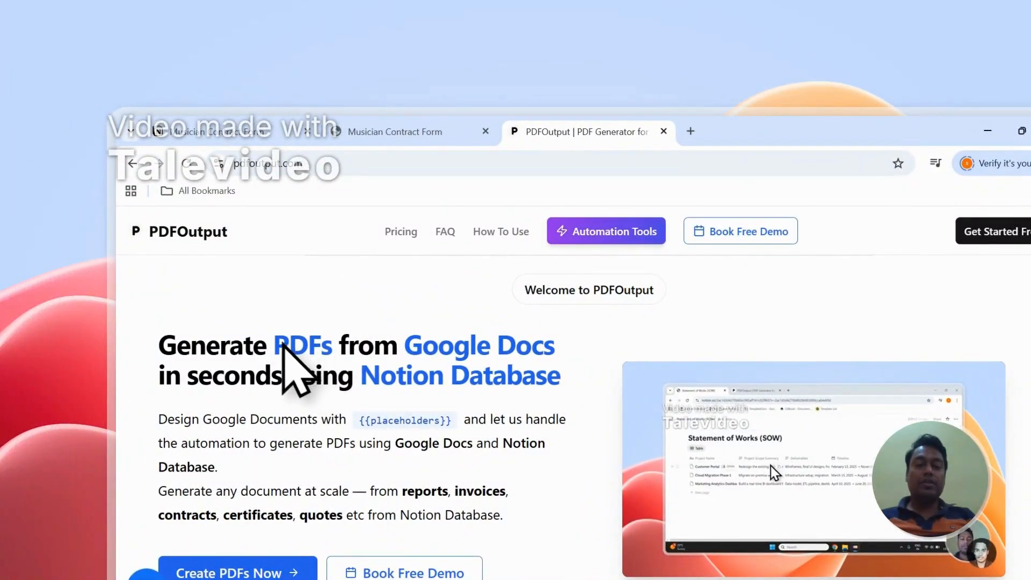
drag(283, 346, 336, 347)
drag(402, 346, 561, 346)
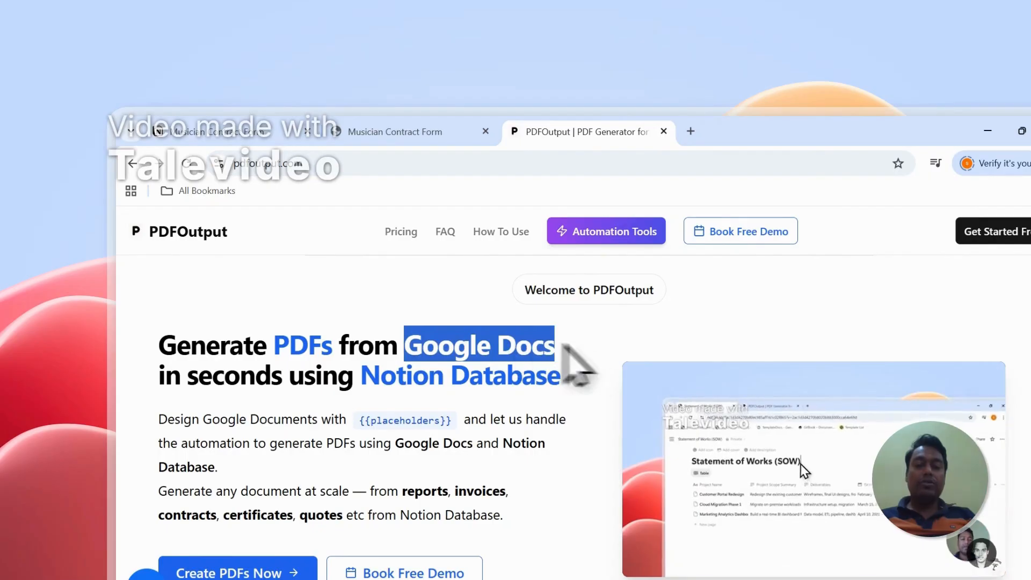
drag(361, 376, 548, 386)
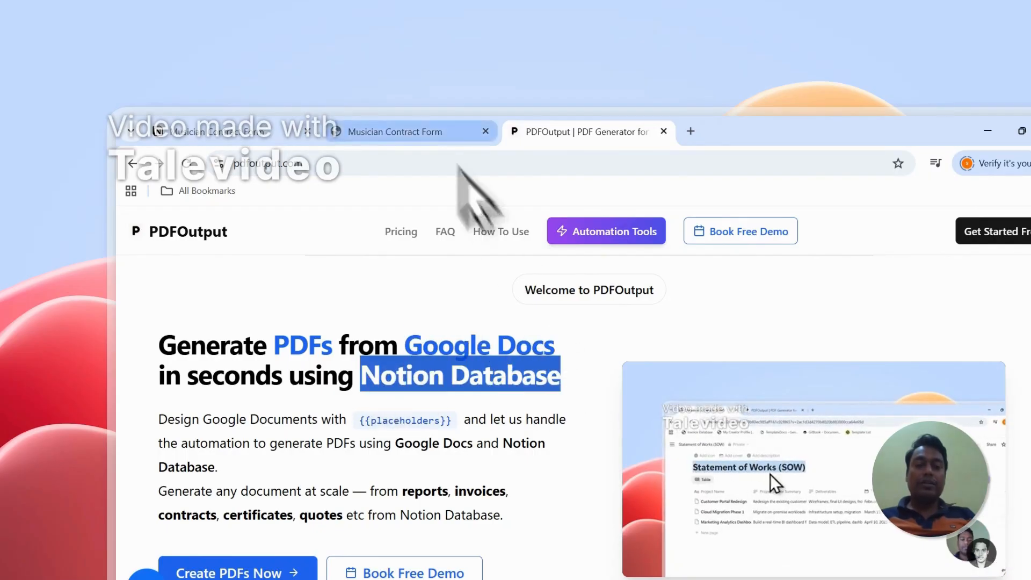
click(435, 132)
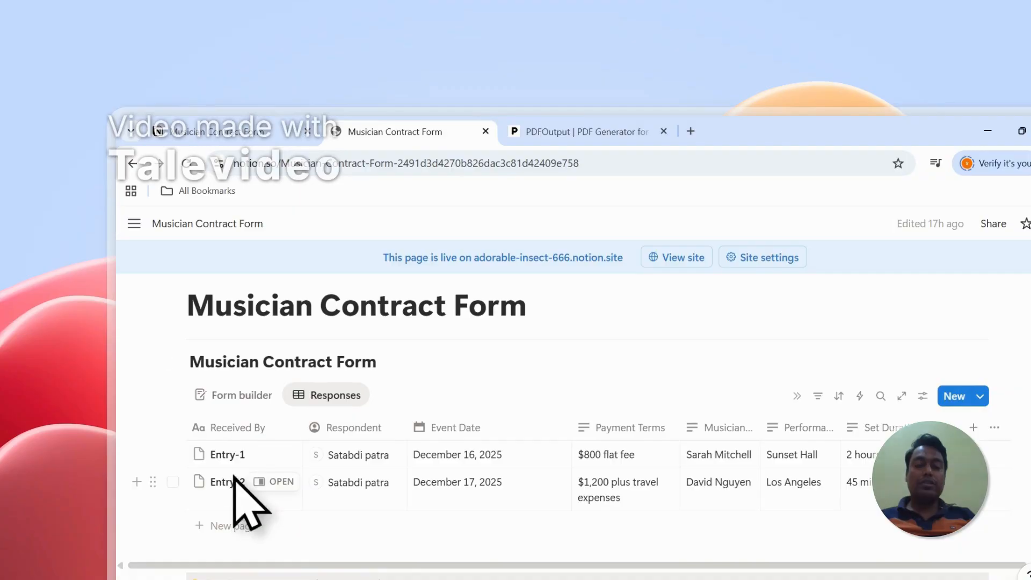
click(580, 132)
drag(404, 346, 555, 355)
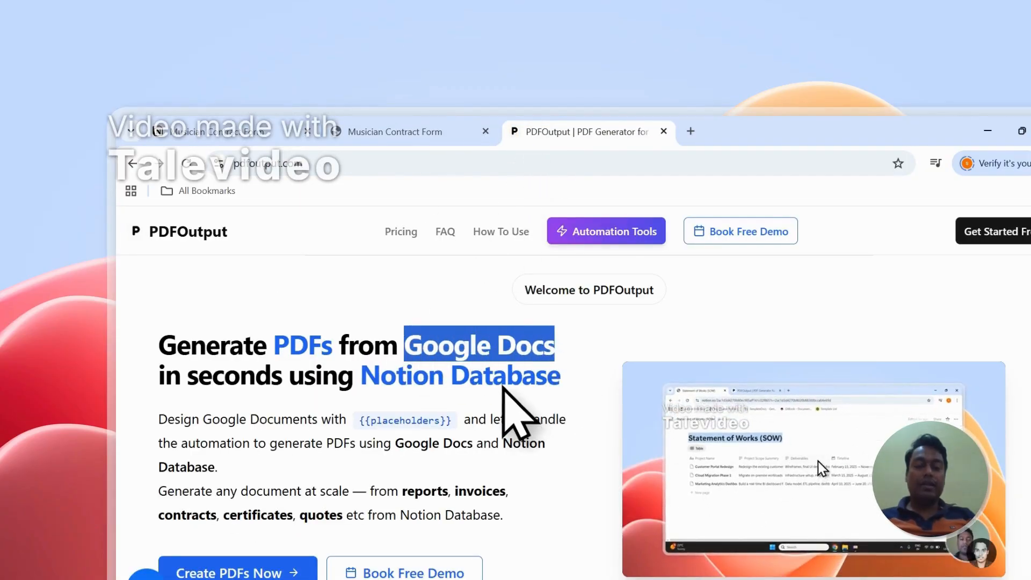
scroll(376, 424, down, 2)
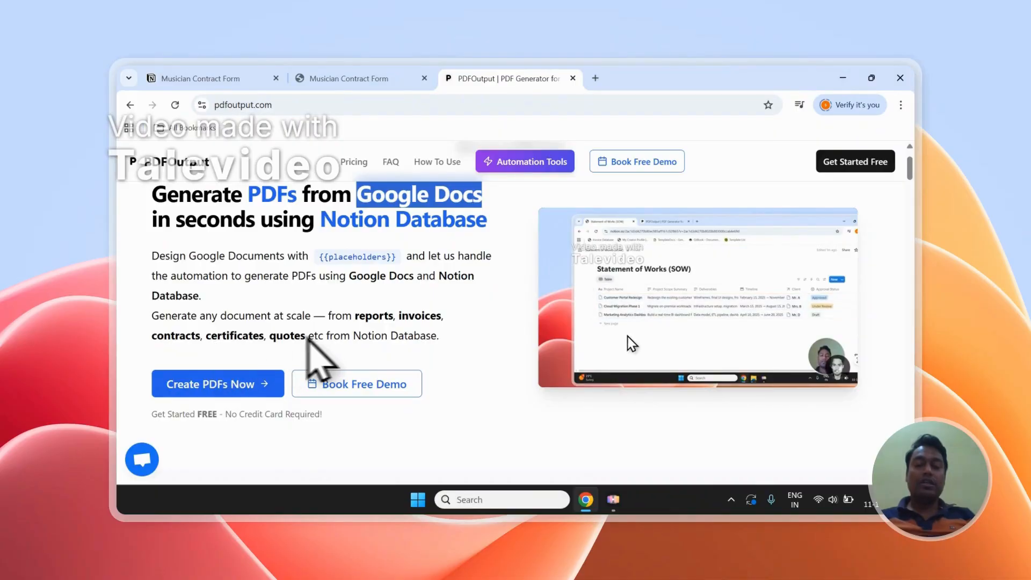
scroll(355, 322, up, 1)
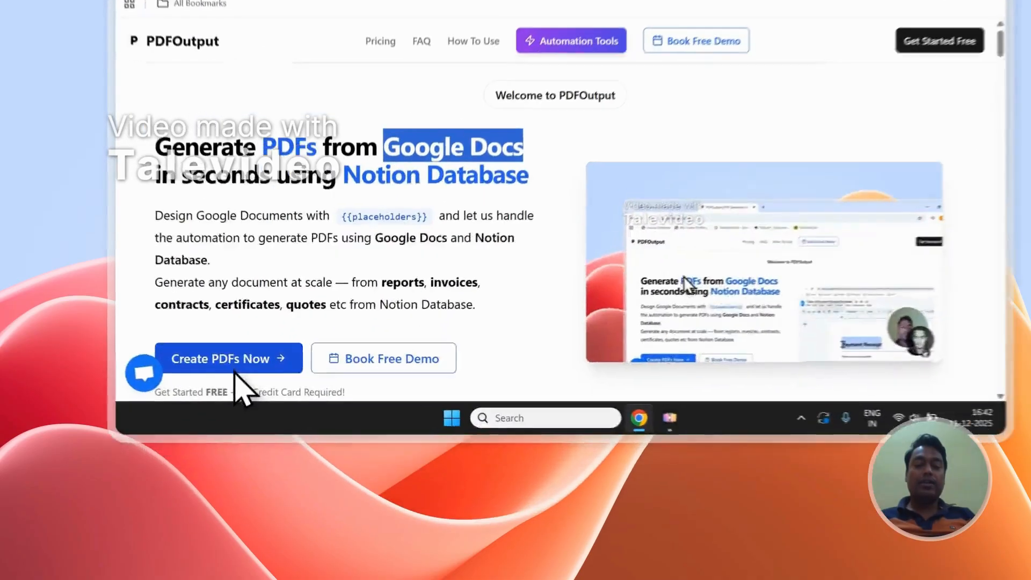
Start creating PDFs in PDFOutput by signing in with a Google account and approving the access request.
click(225, 450)
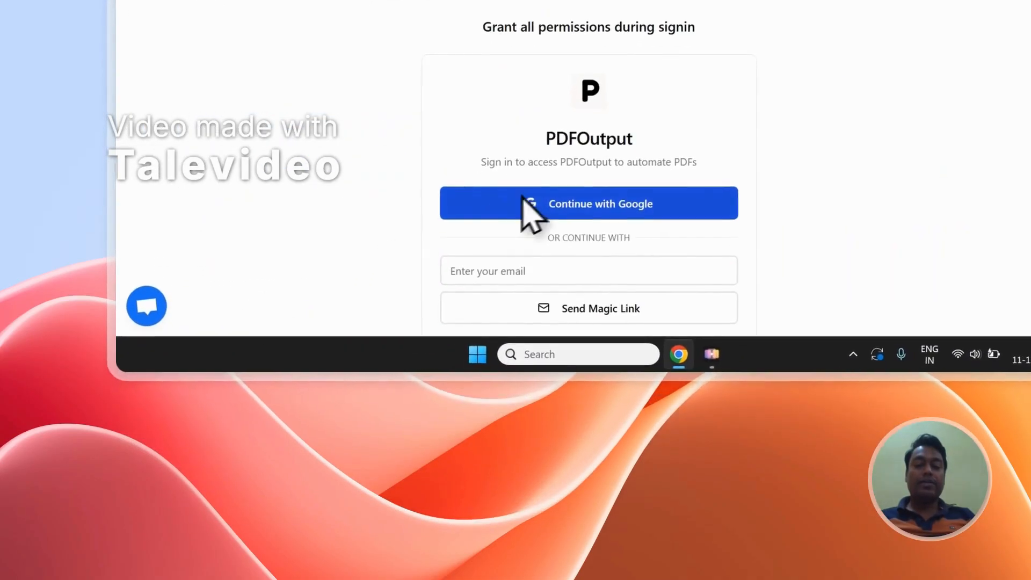
click(563, 199)
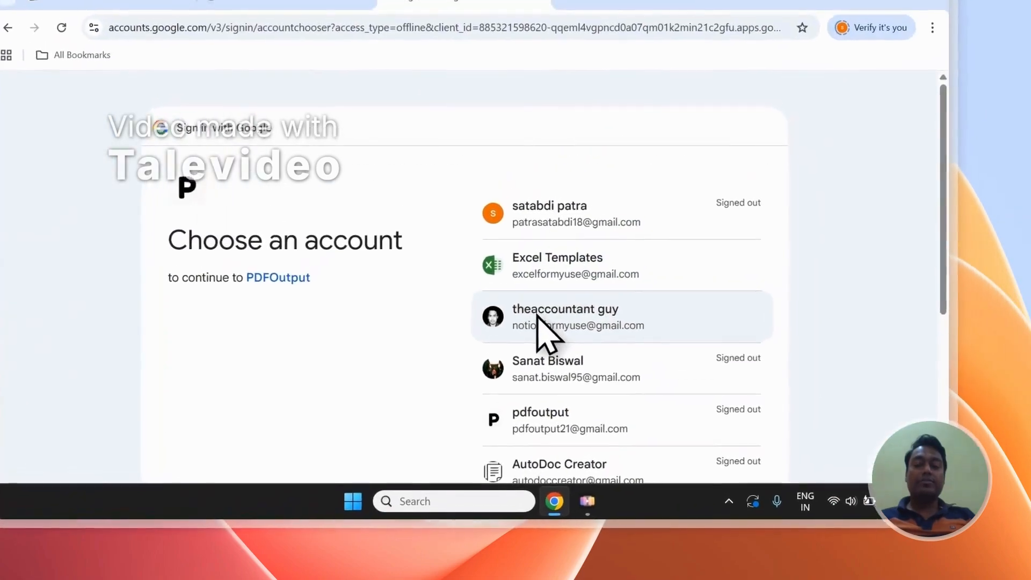
click(537, 315)
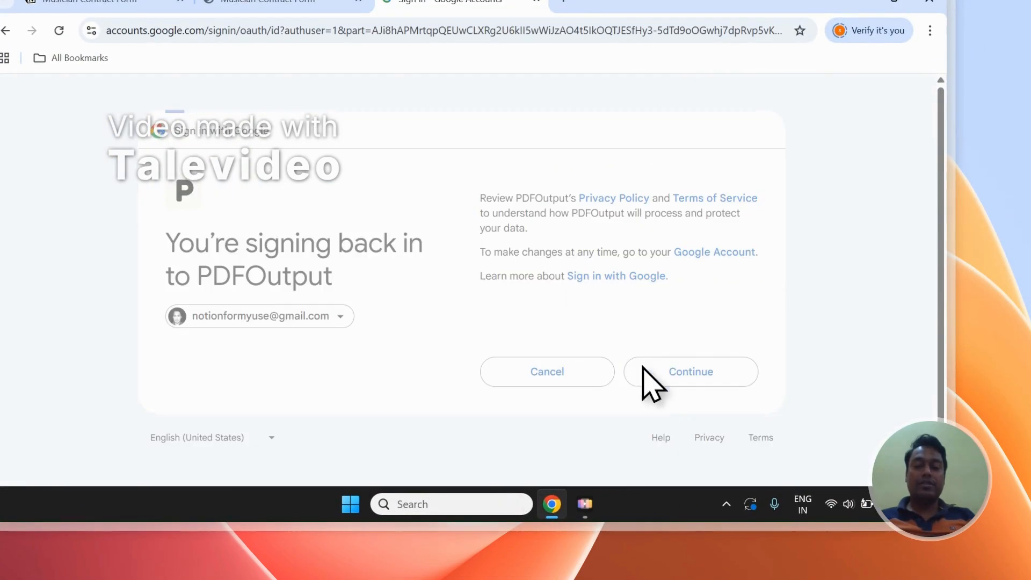
click(644, 370)
click(683, 475)
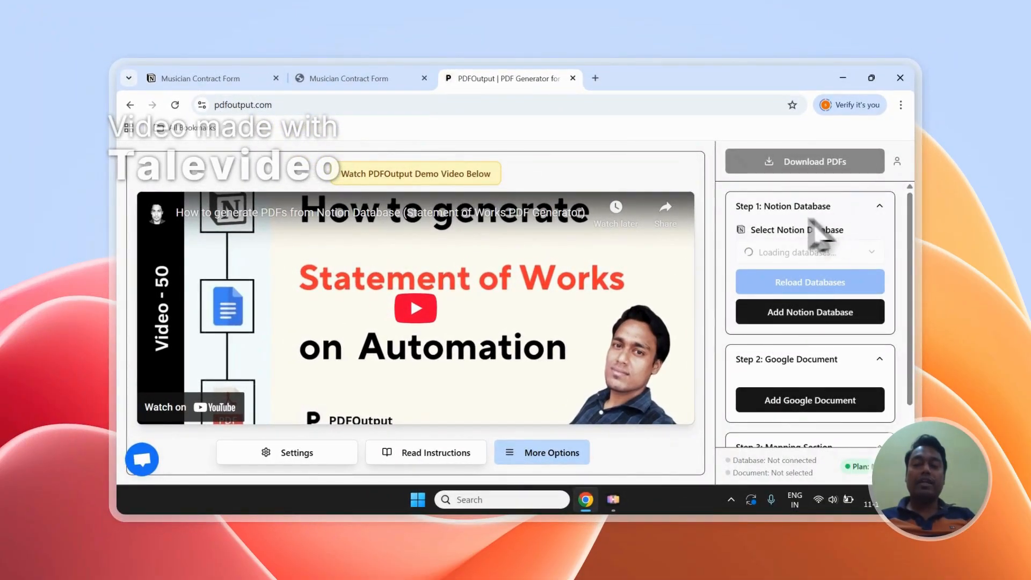
Check the Musician Contract Form in Notion, then examine PDFOutput's database, Google document and mapping sections with the listed properties.
click(349, 78)
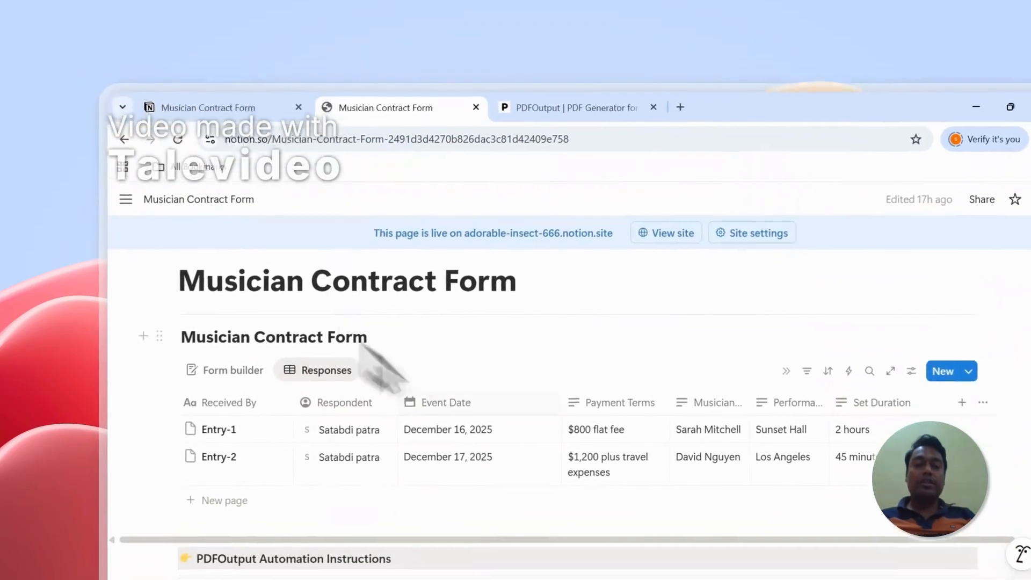
scroll(408, 357, up, 2)
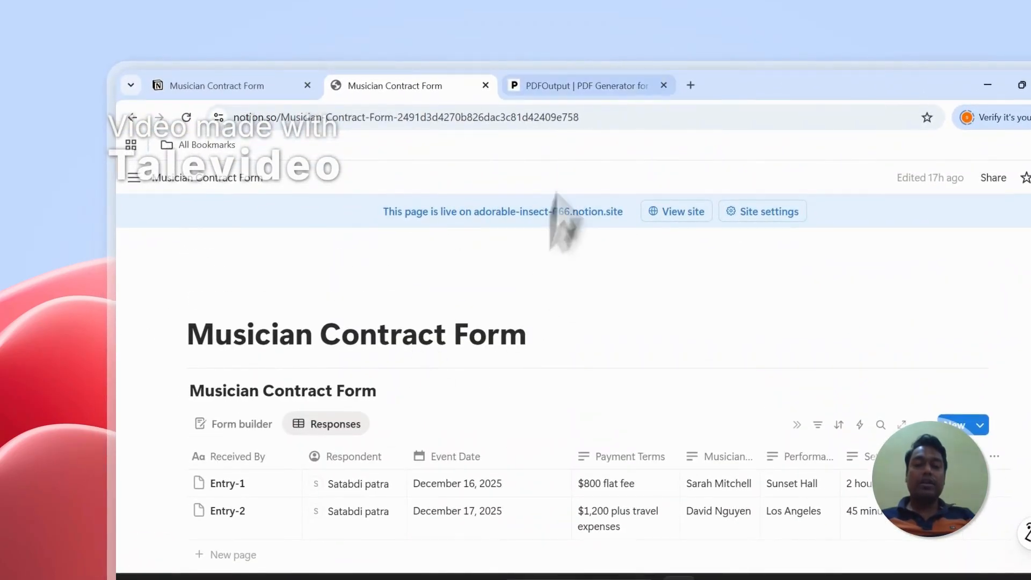
click(588, 87)
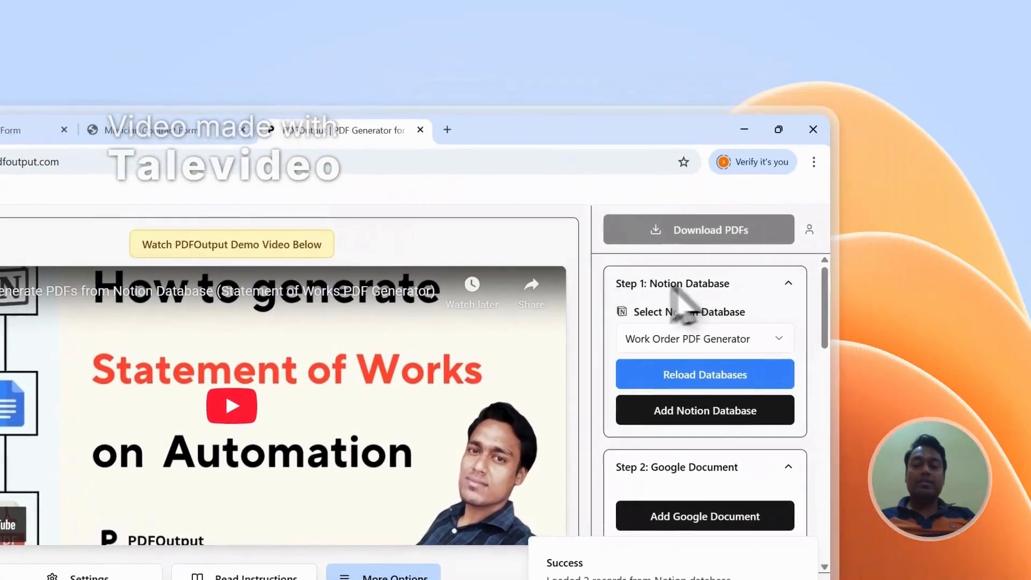
scroll(889, 368, down, 2)
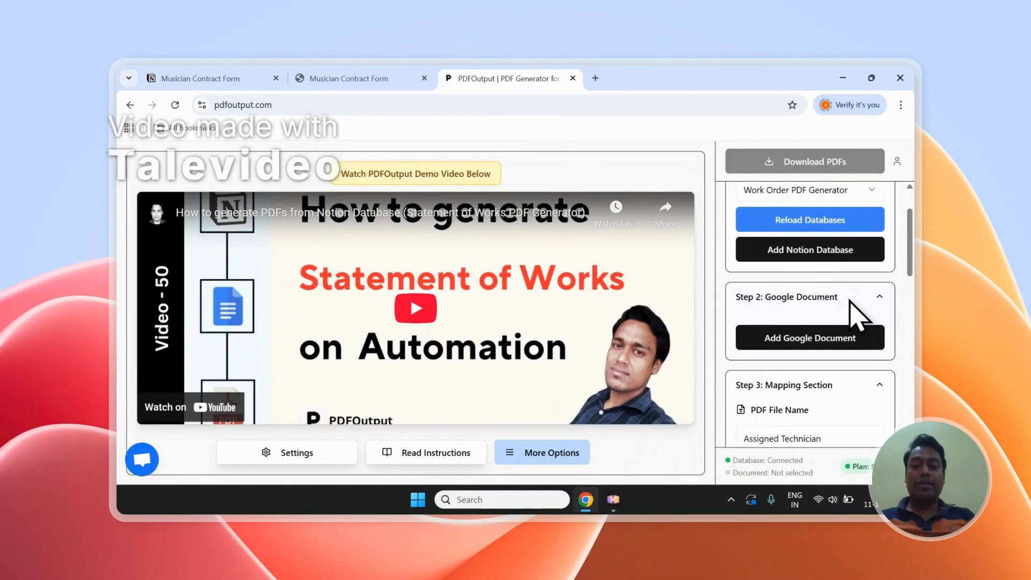
scroll(850, 301, down, 6)
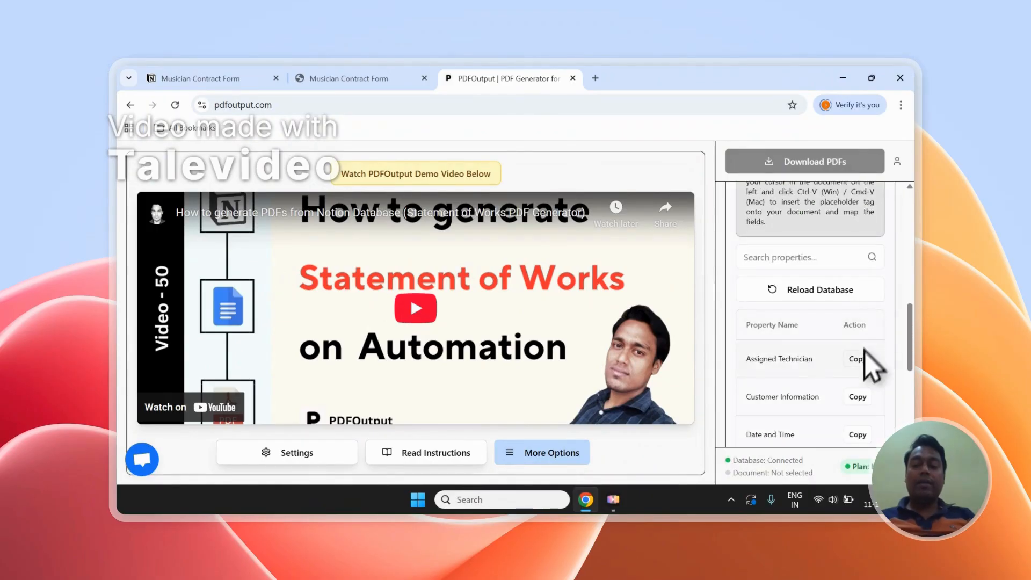
scroll(871, 371, down, 1)
scroll(861, 354, down, 3)
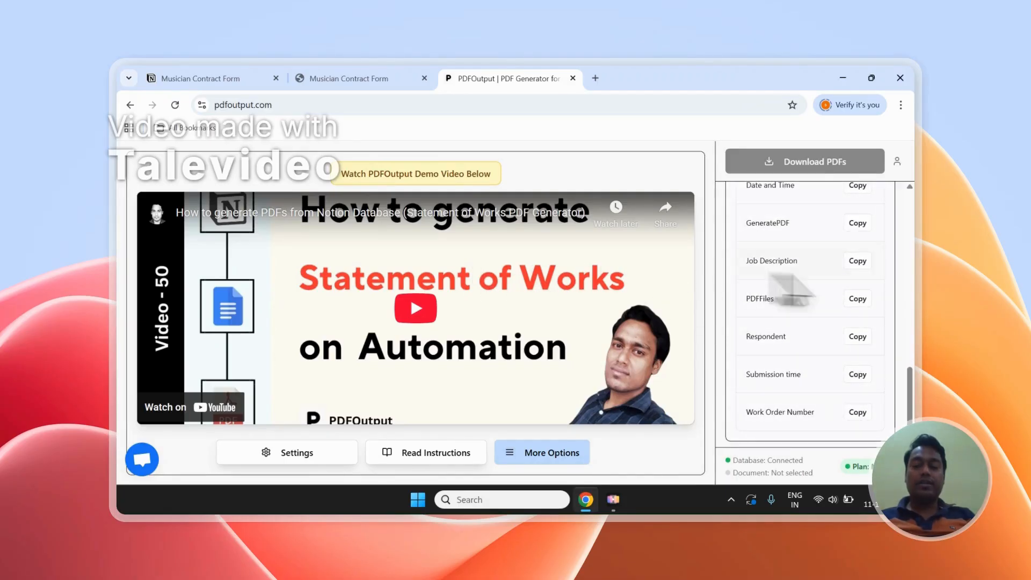
scroll(873, 269, up, 5)
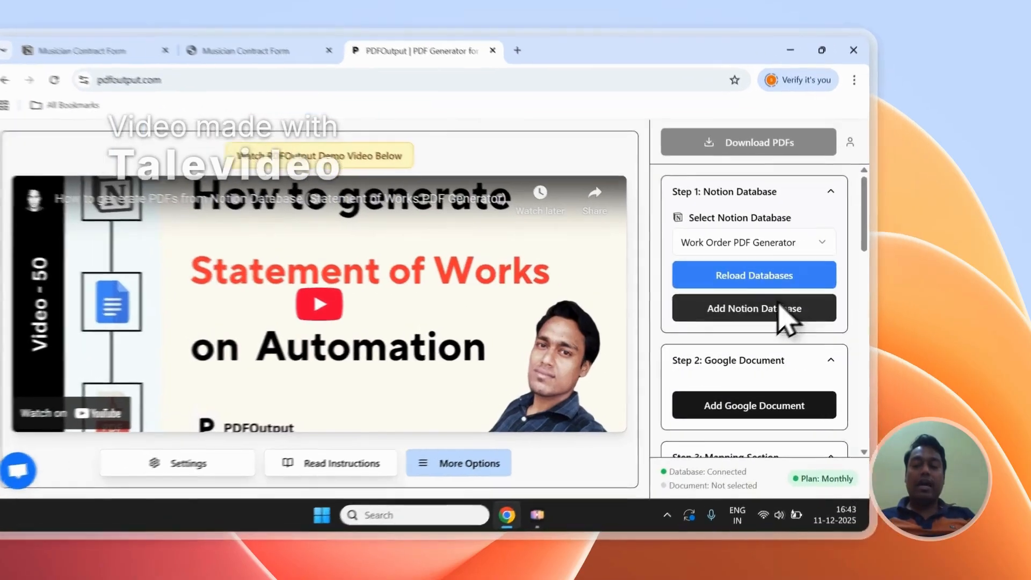
Start adding a Notion database in PDFOutput, and copy the page title "Musician Contract Form" from Notion.
click(826, 310)
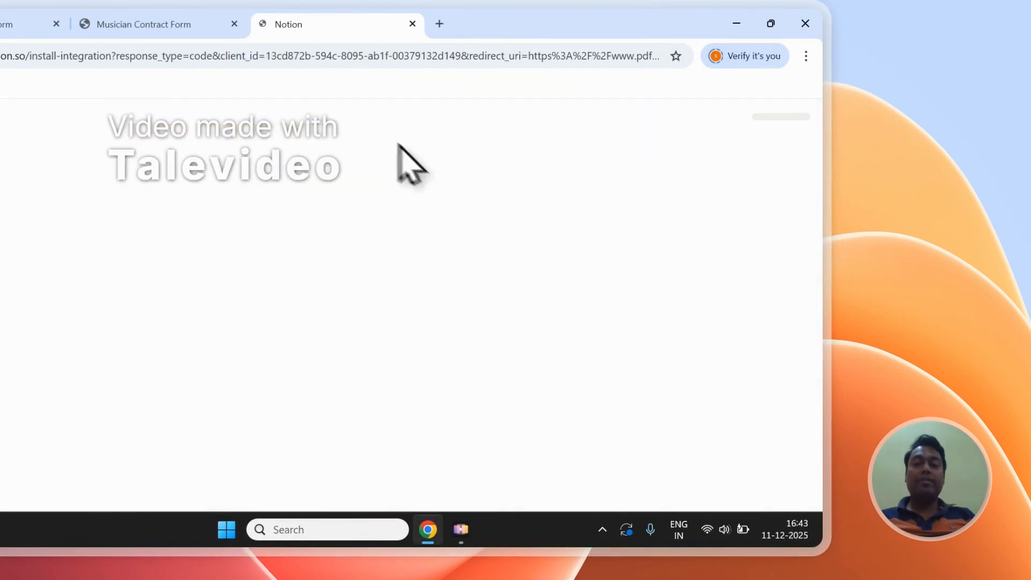
click(134, 24)
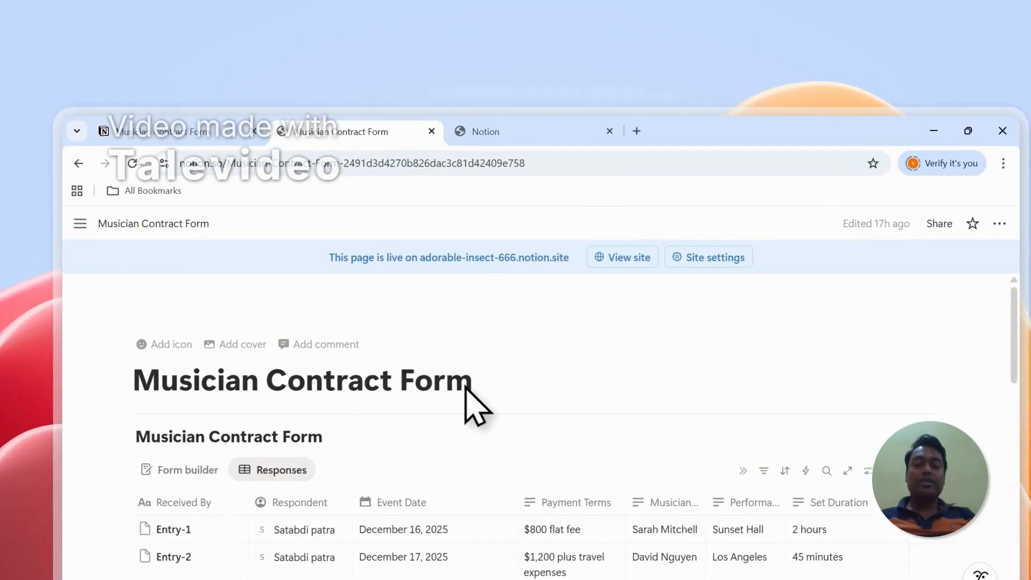
drag(470, 386, 234, 385)
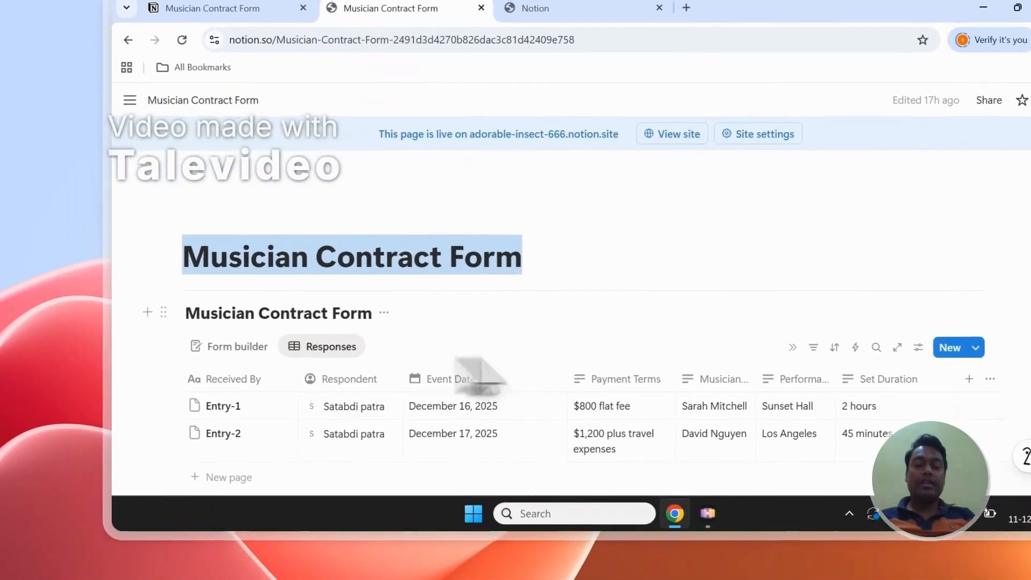
right_click(299, 258)
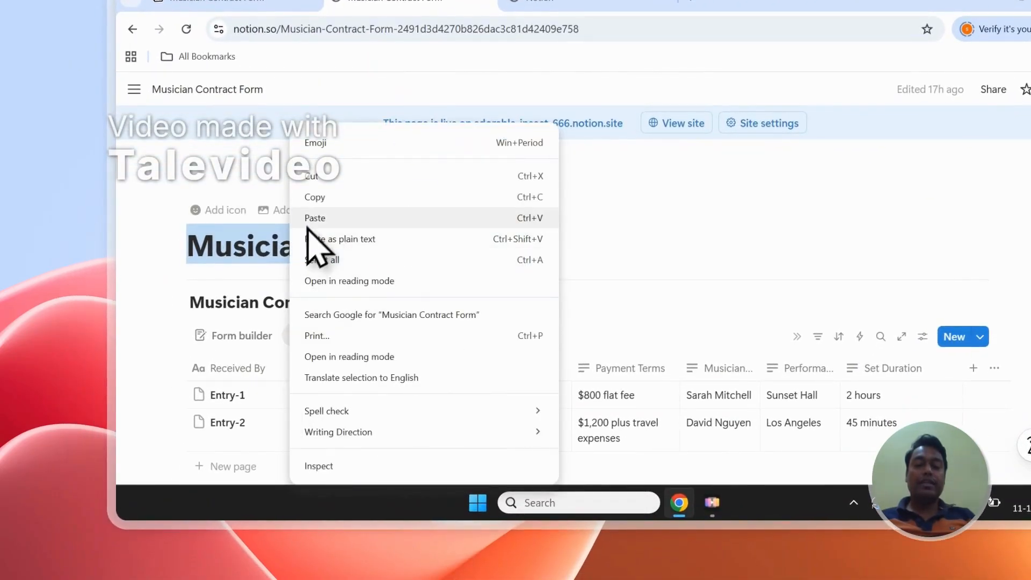
click(314, 198)
Proceed to page selection for the PDFOutput connection, search for "Musician Contract Form" and pick the top-level page.
click(590, 2)
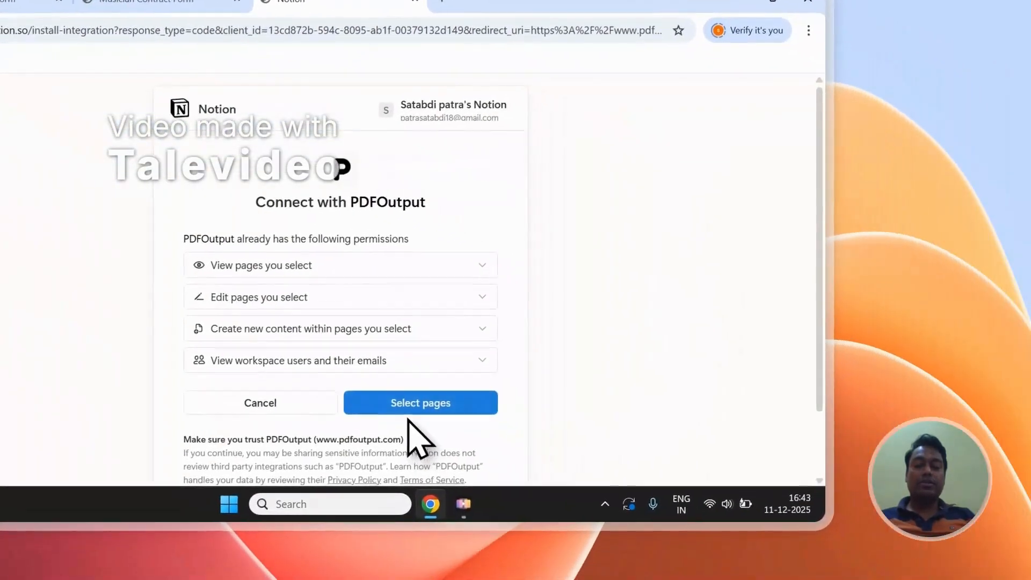
click(409, 410)
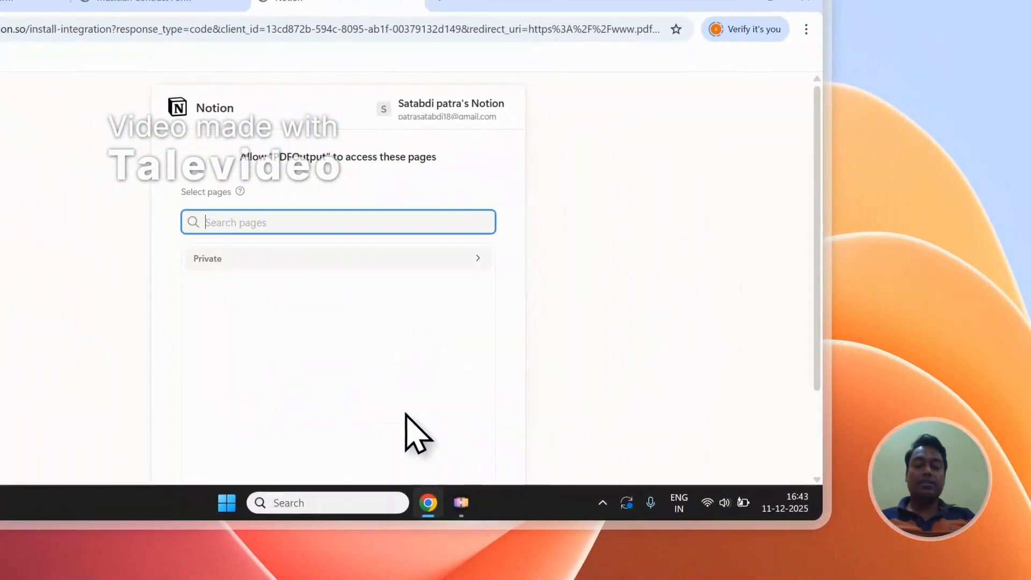
right_click(222, 220)
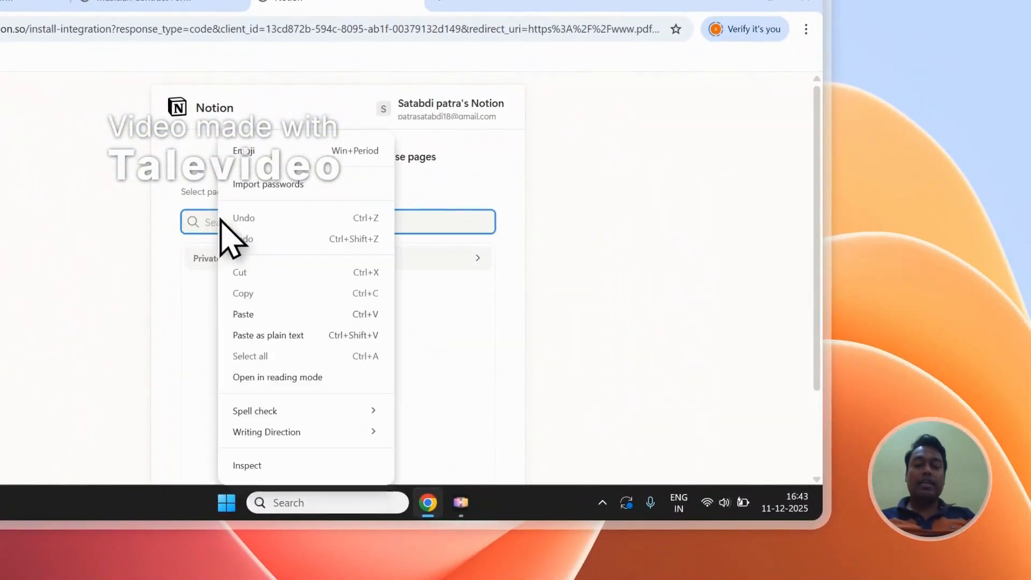
click(236, 333)
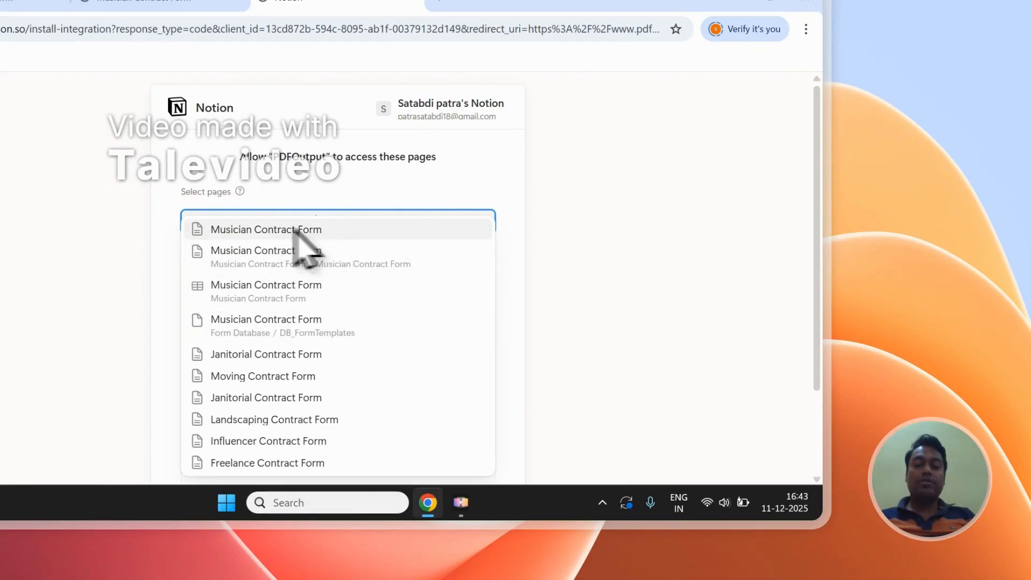
click(260, 235)
click(372, 193)
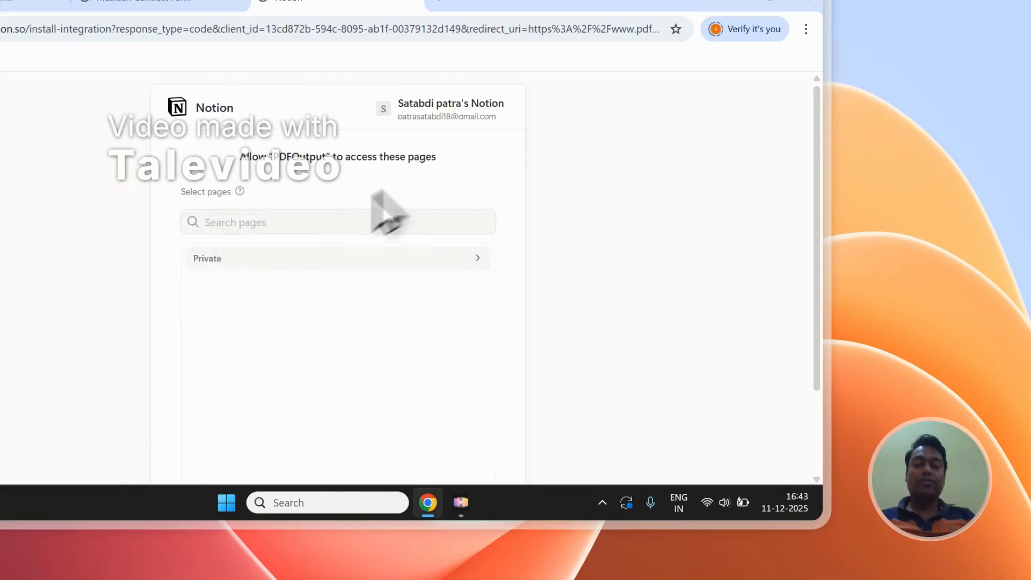
List the private pages in the Notion access request, and check the "Musician Contract Form" page title in Notion.
click(269, 262)
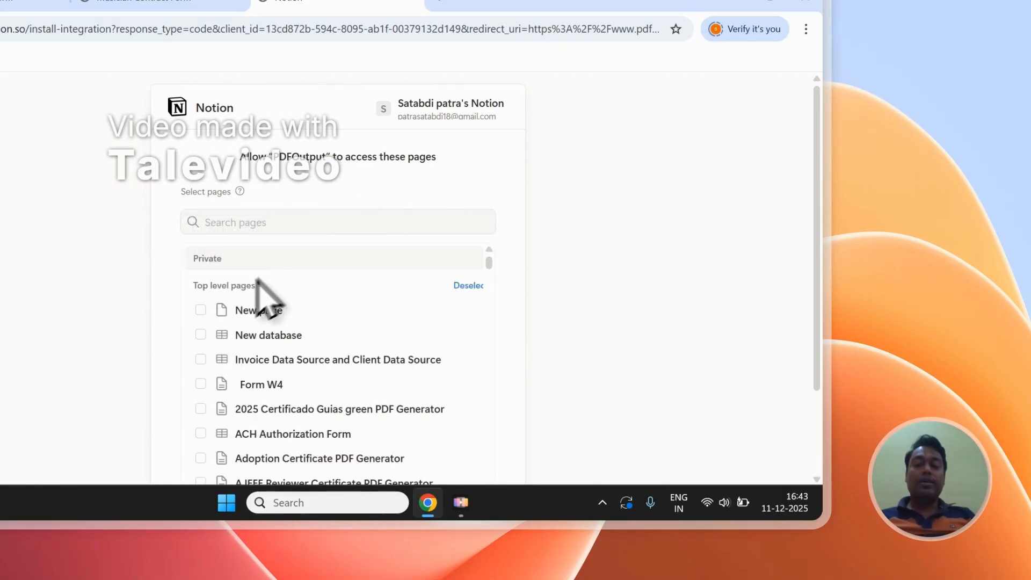
click(236, 226)
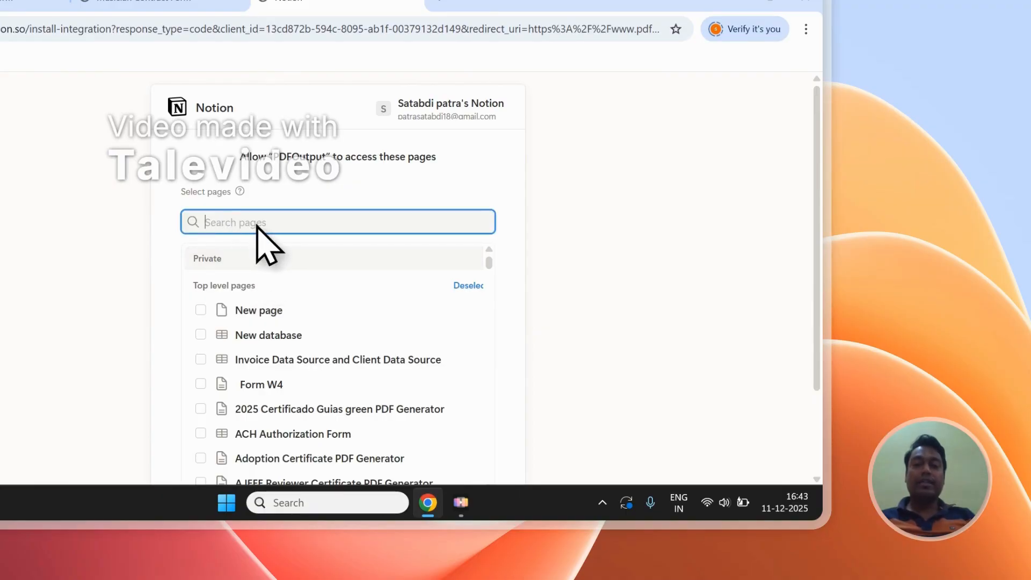
scroll(268, 241, down, 2)
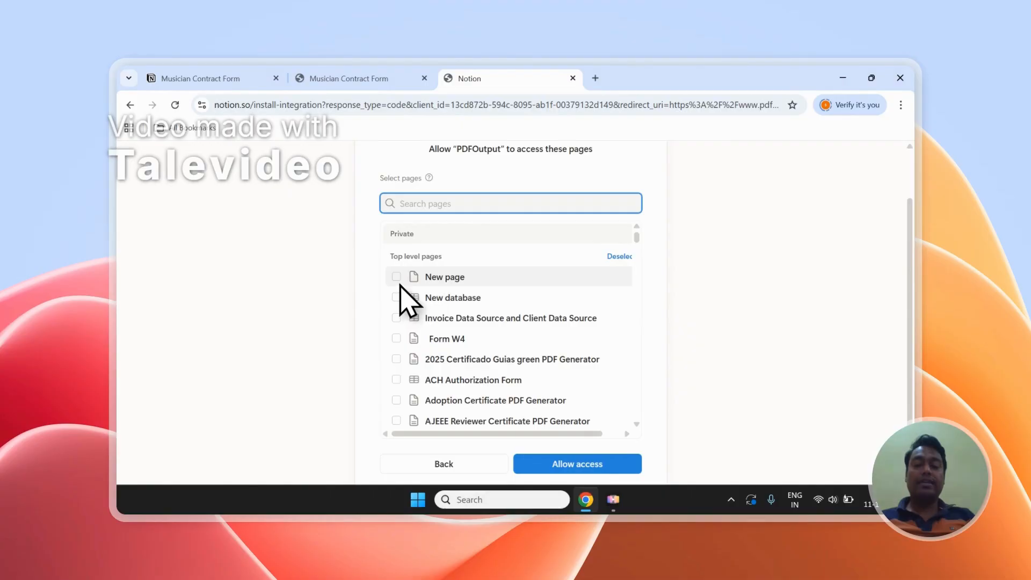
scroll(441, 290, up, 2)
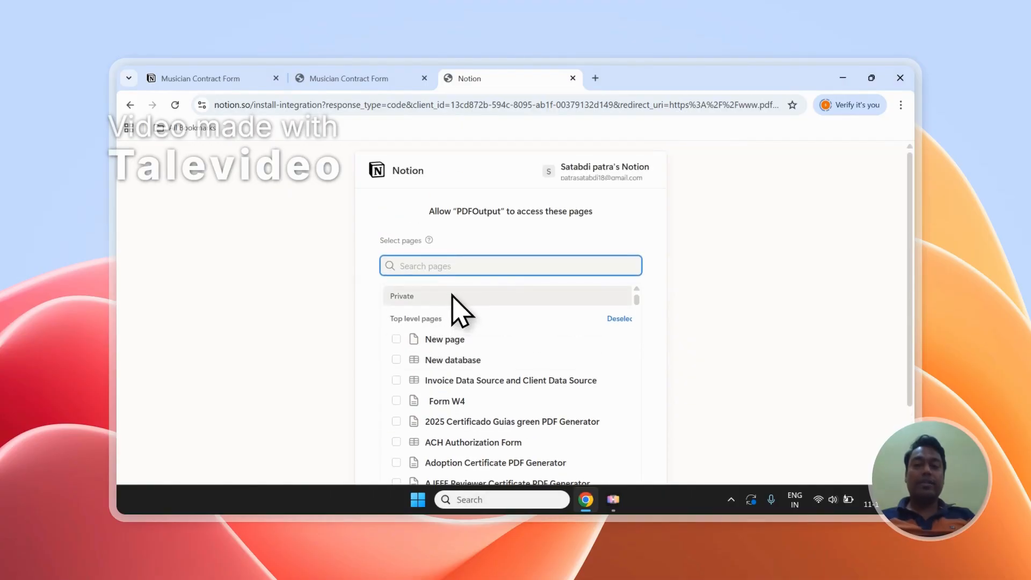
click(379, 79)
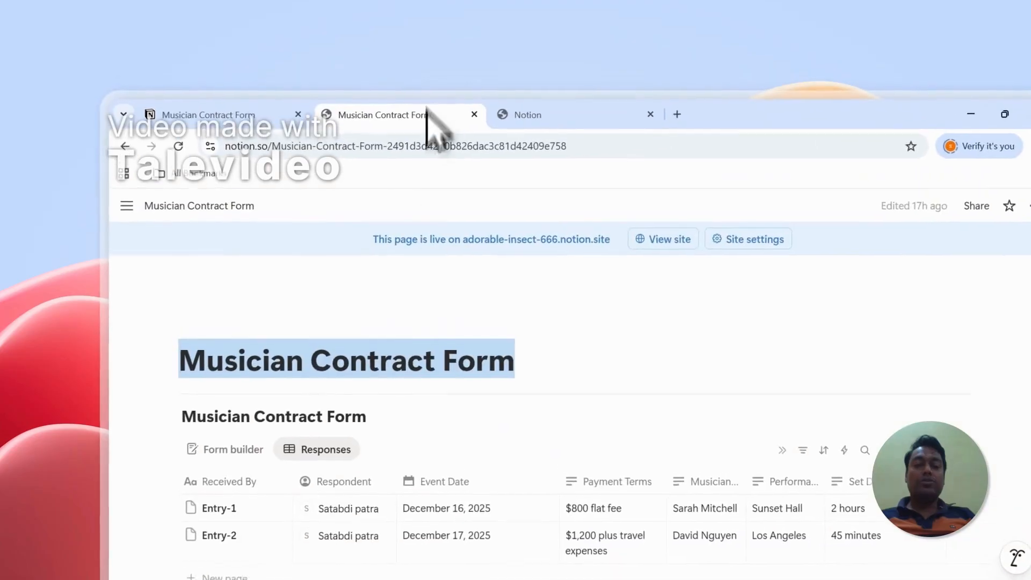
drag(180, 371, 442, 370)
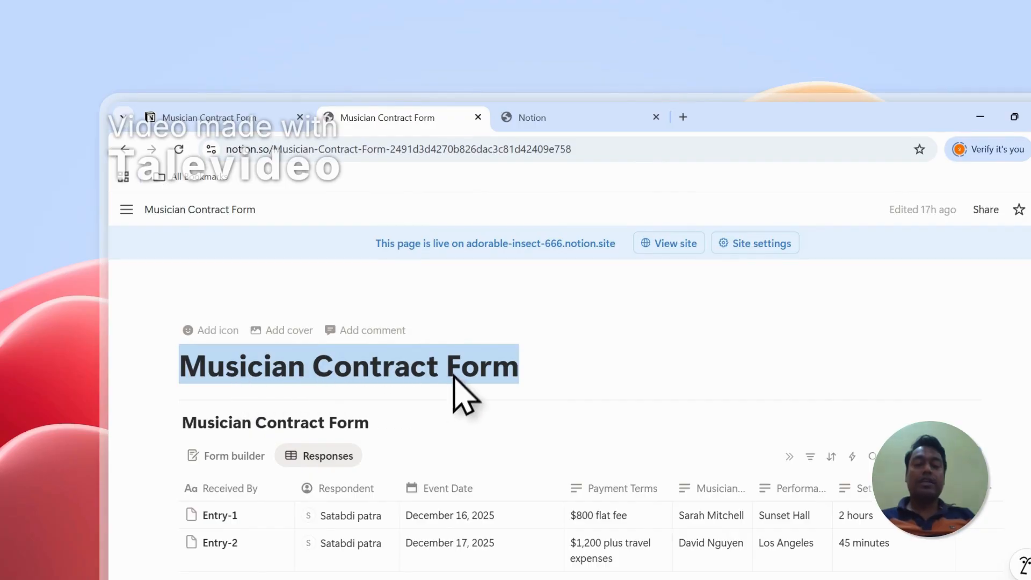
click(456, 361)
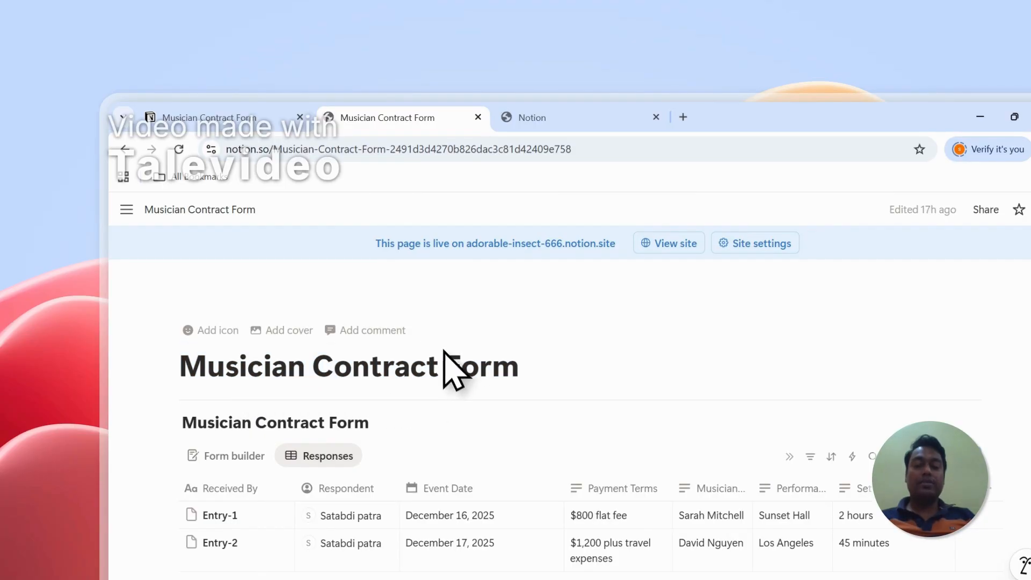
Grant PDFOutput access to the Notion pages, check the Musician Contract Form page, and return to PDFOutput.
click(554, 118)
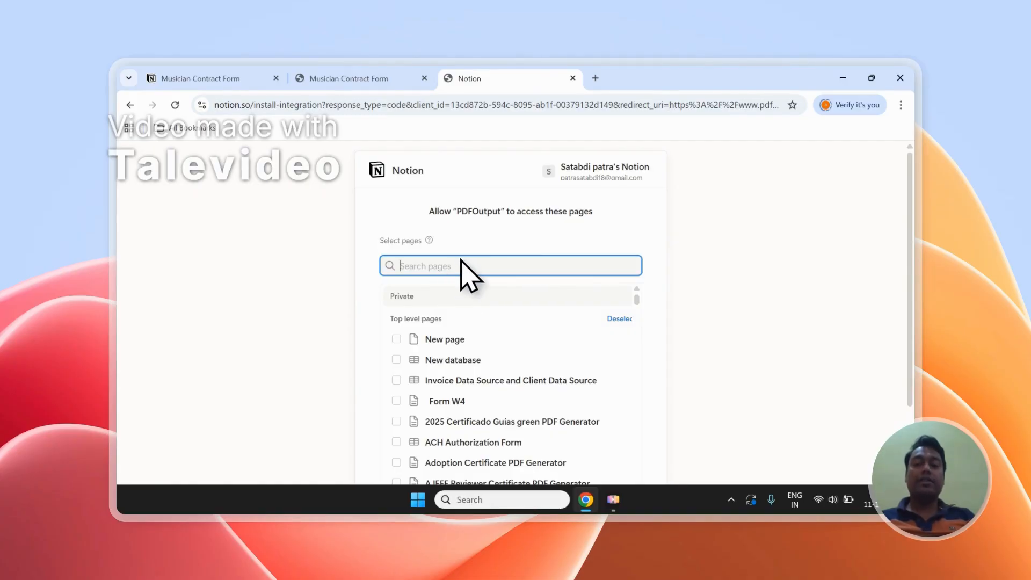
scroll(806, 262, down, 3)
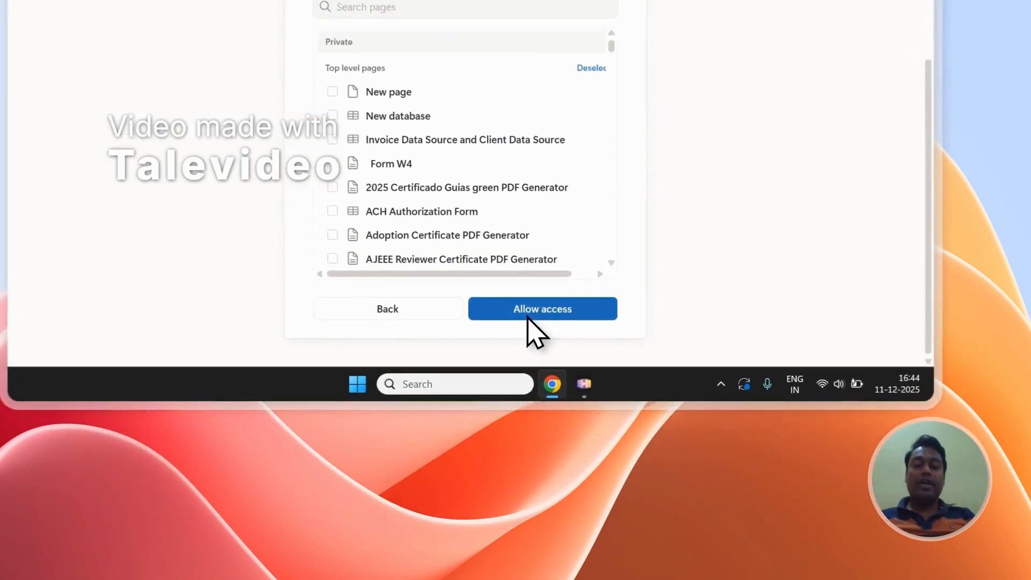
click(527, 316)
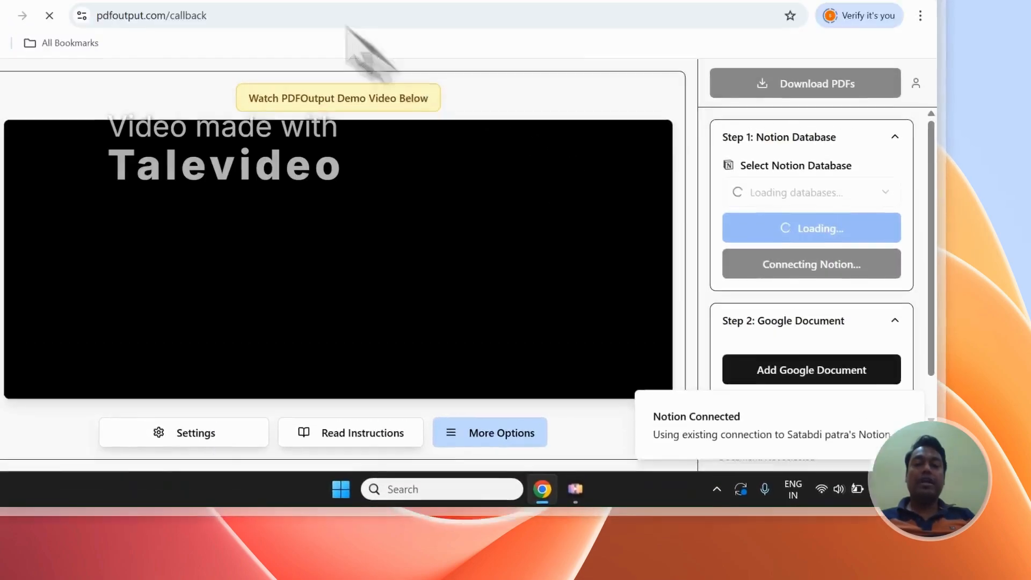
click(239, 76)
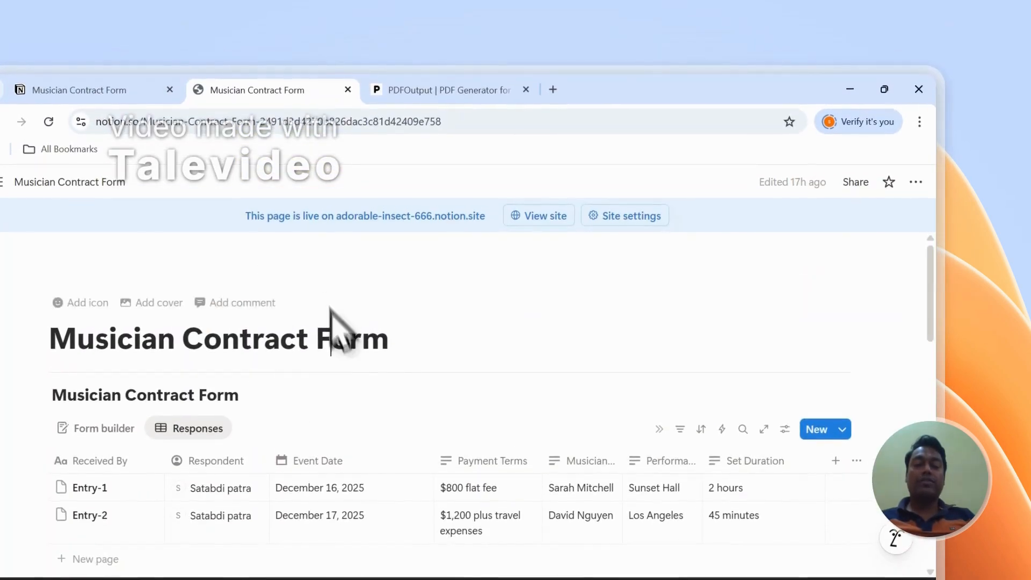
click(440, 79)
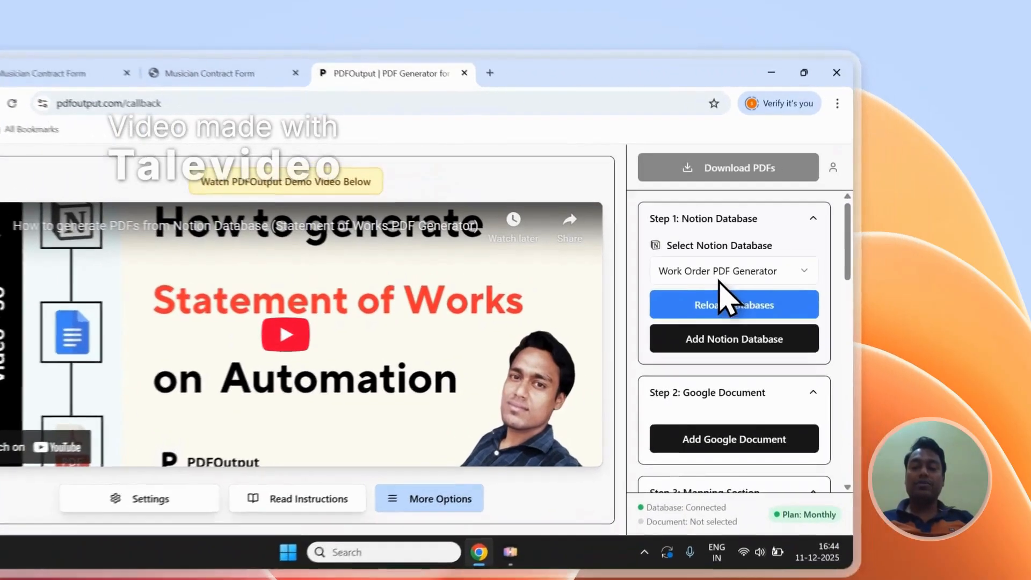
Select Musician Contract Form as the Notion database in PDFOutput and review its listed properties.
click(798, 257)
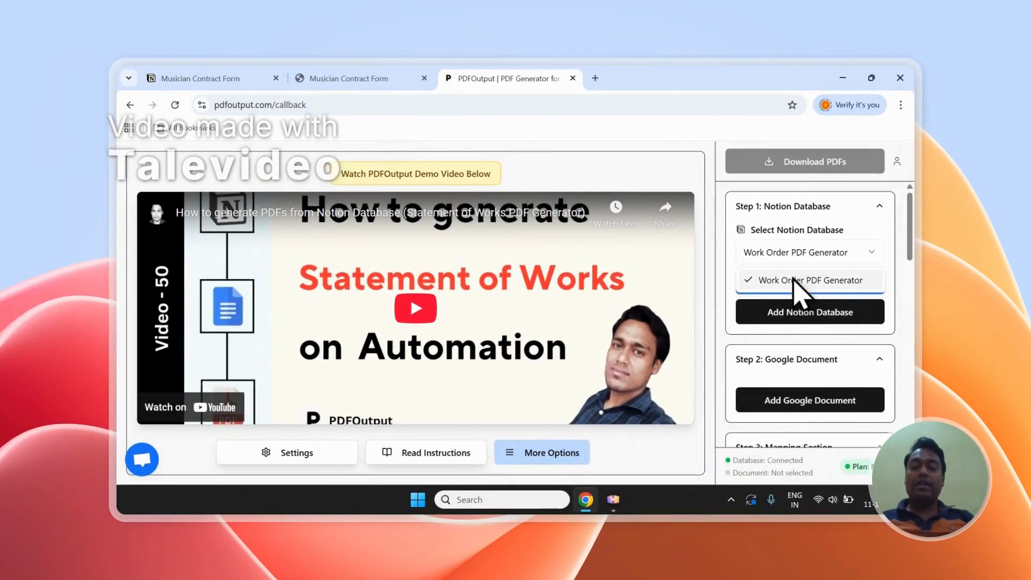
click(803, 260)
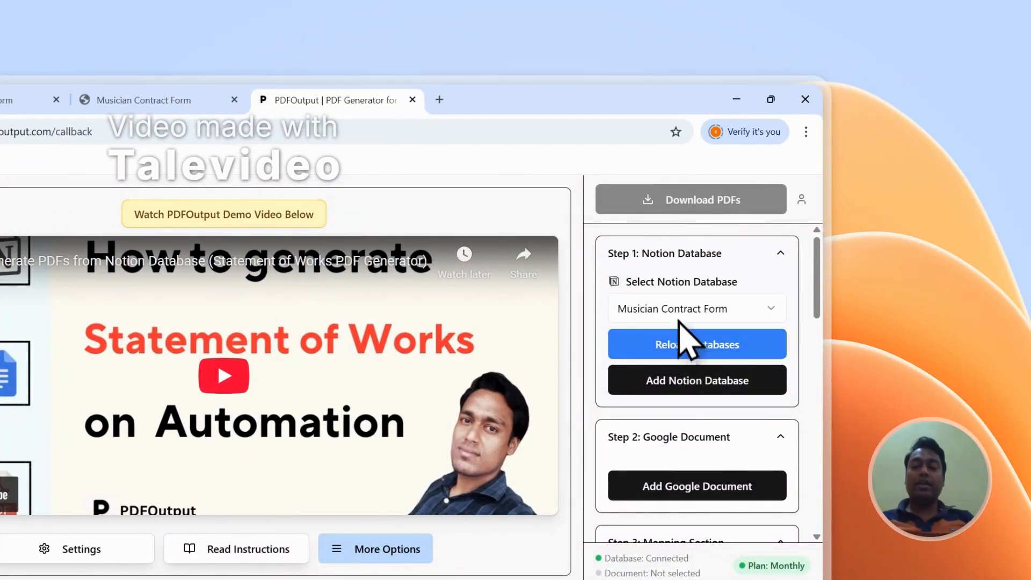
click(660, 333)
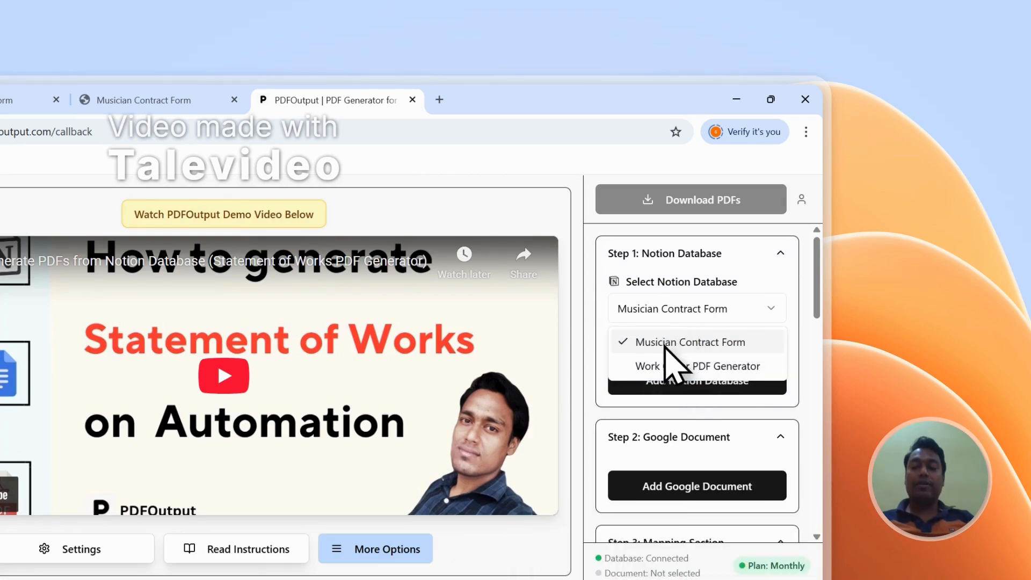
scroll(679, 344, down, 10)
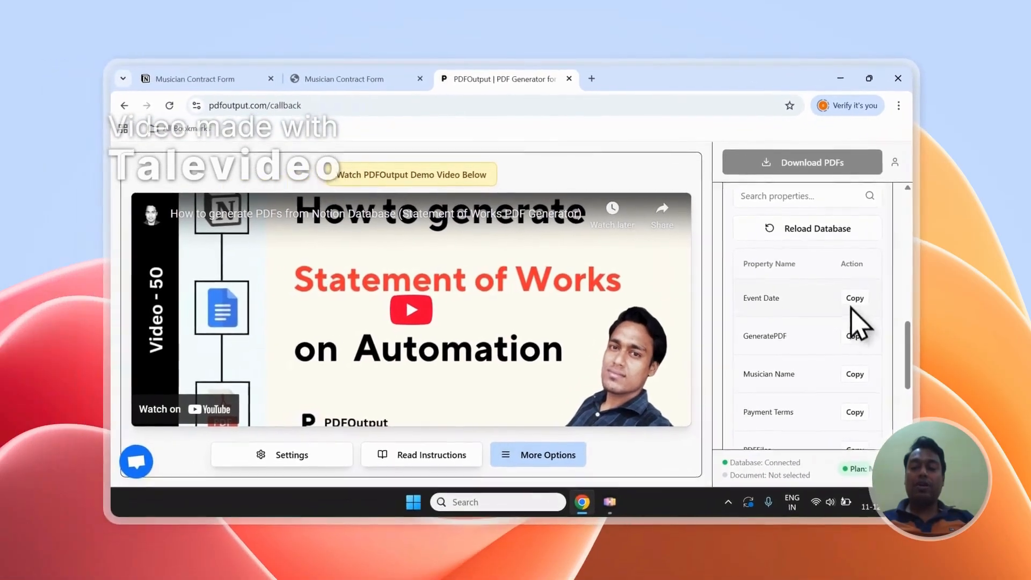
scroll(821, 338, down, 5)
scroll(868, 408, up, 5)
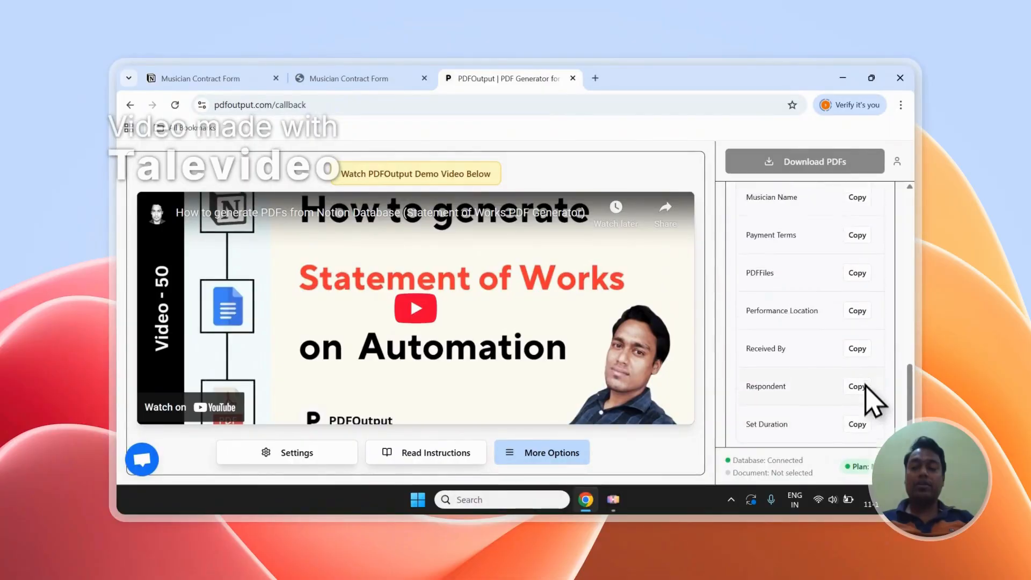
scroll(866, 350, up, 6)
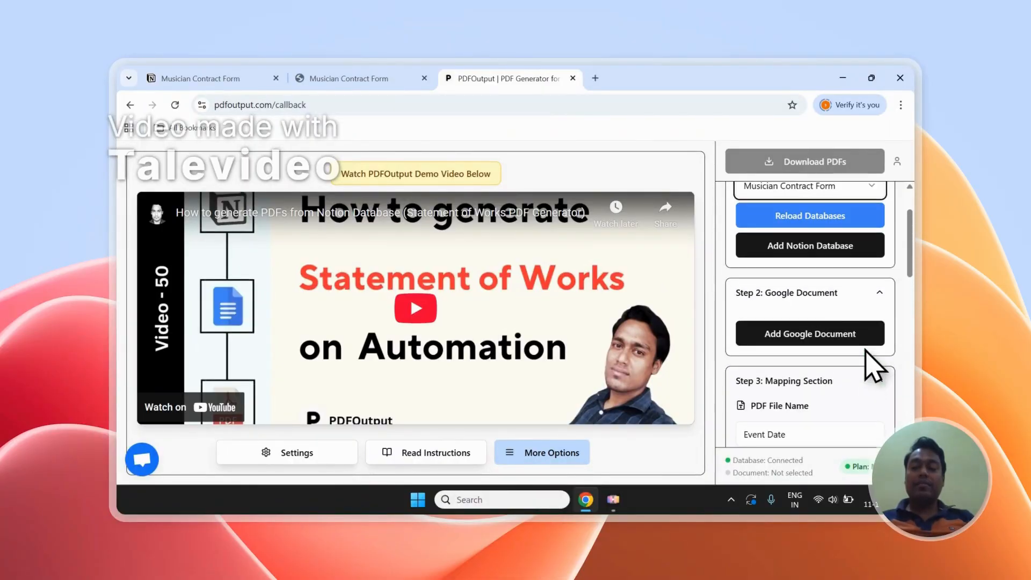
click(814, 338)
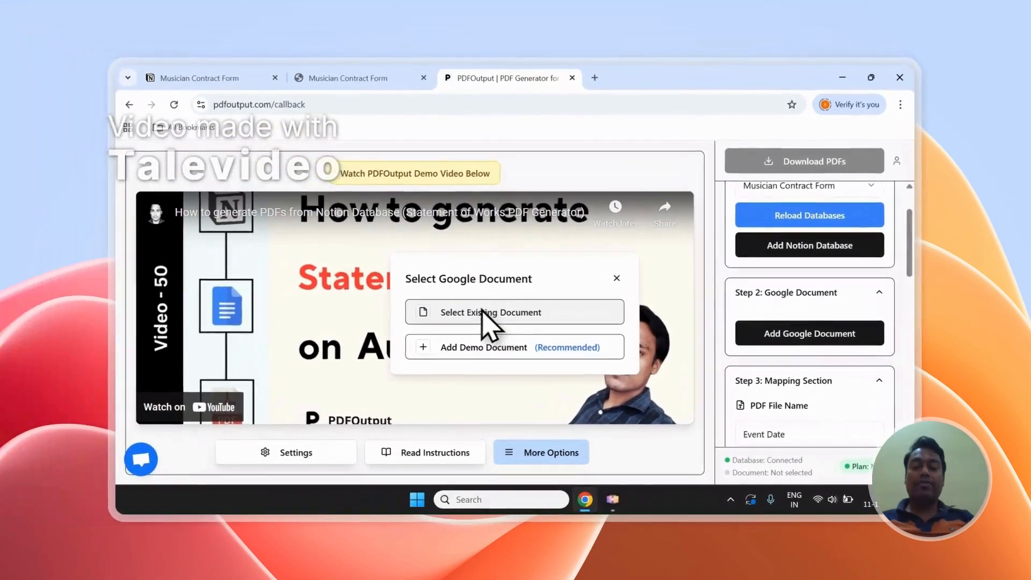
click(489, 316)
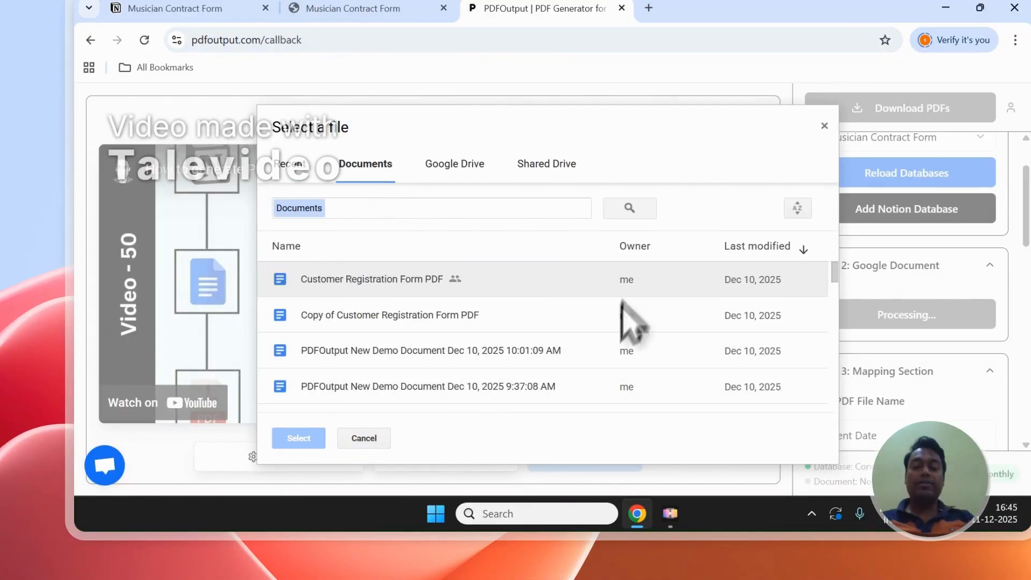
click(826, 127)
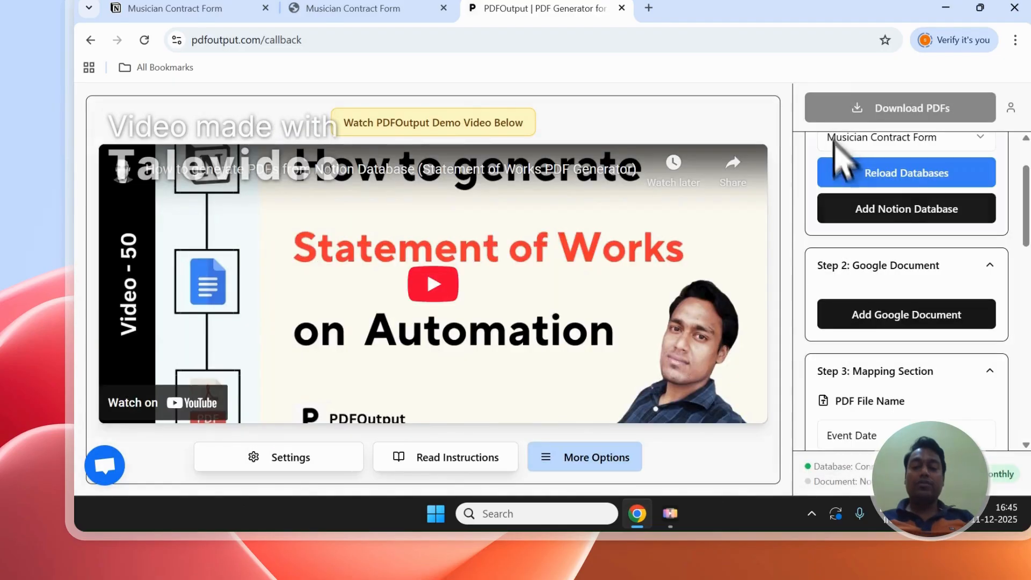
Add a demo Google document in PDFOutput and delete the introductory text above its placeholders.
click(870, 311)
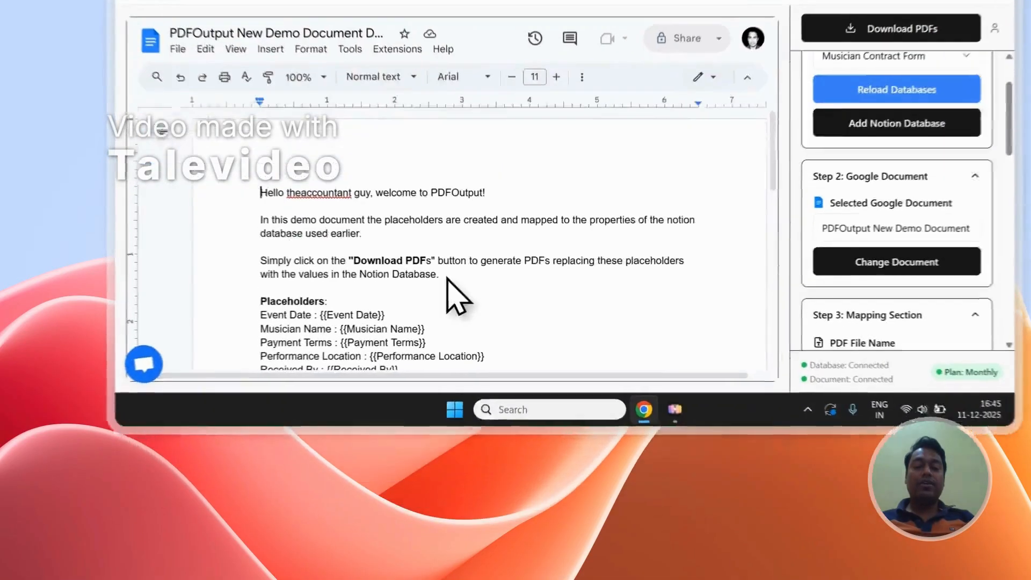
drag(409, 386, 241, 298)
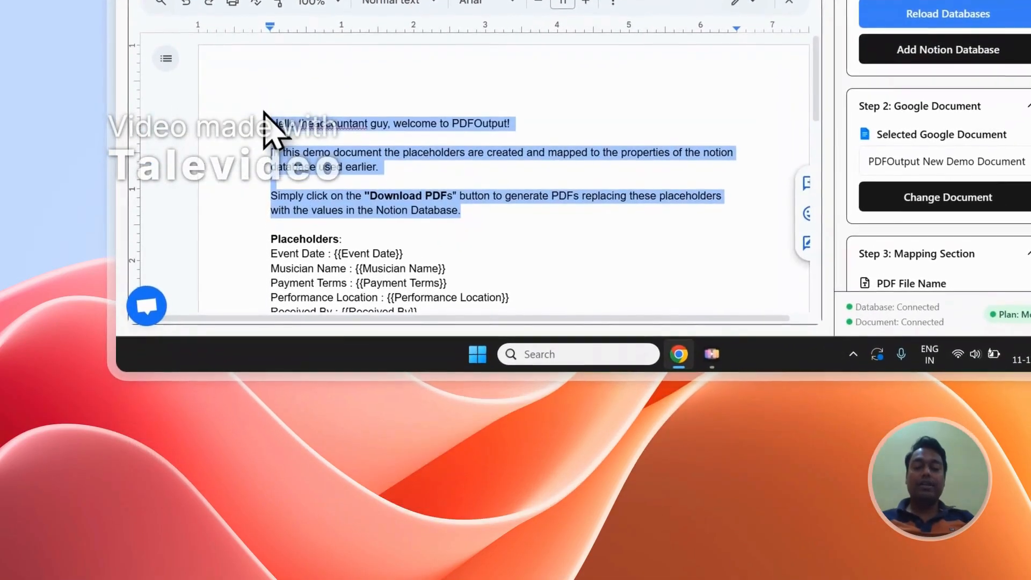
key(BackSpace)
key(BackSpace)
key(BackSpace)
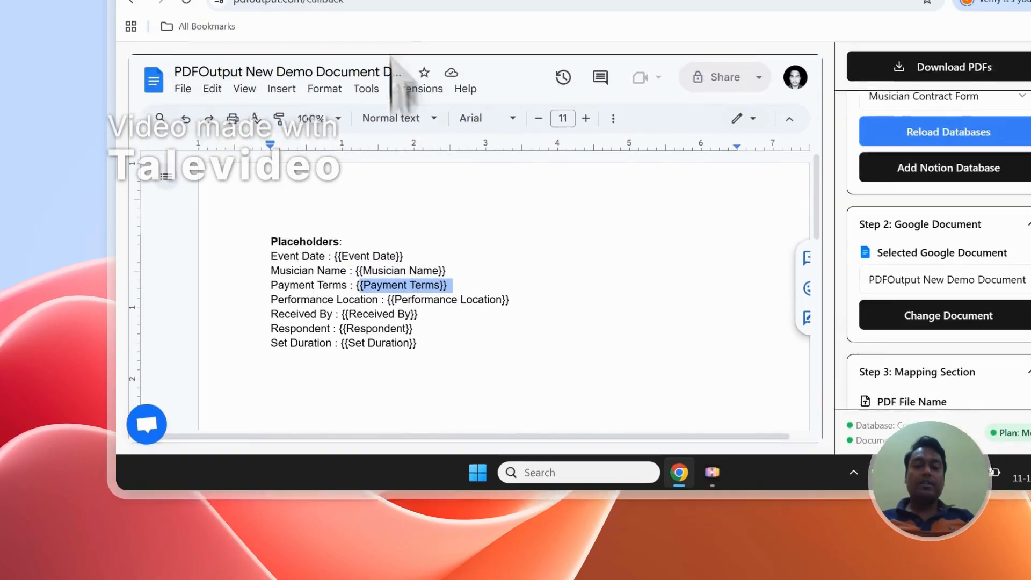
Compare the demo document's placeholders, such as Event Date and Musician Name, with the columns of the Musician Contract Form in Notion.
click(392, 117)
scroll(387, 419, down, 1)
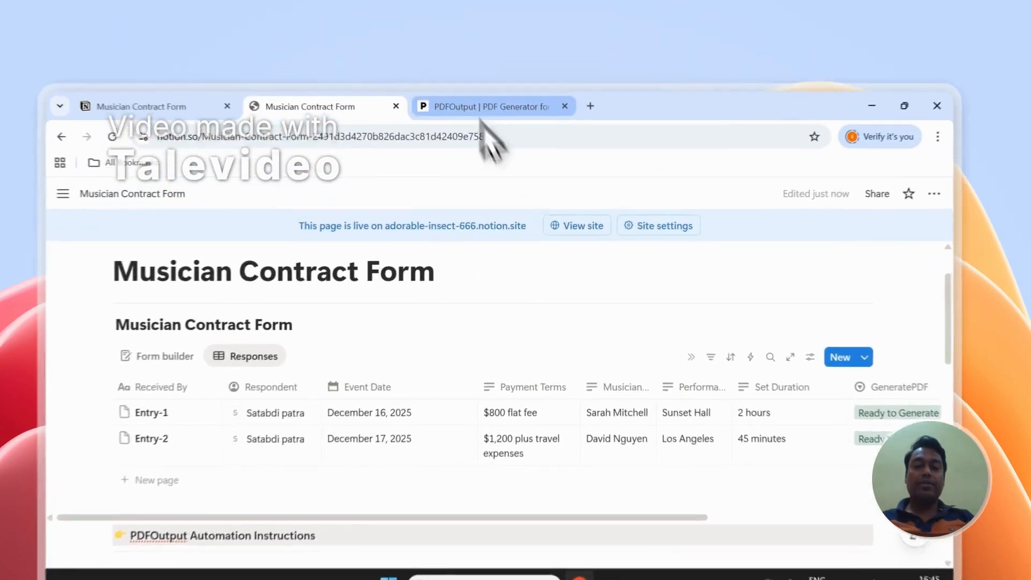
click(505, 78)
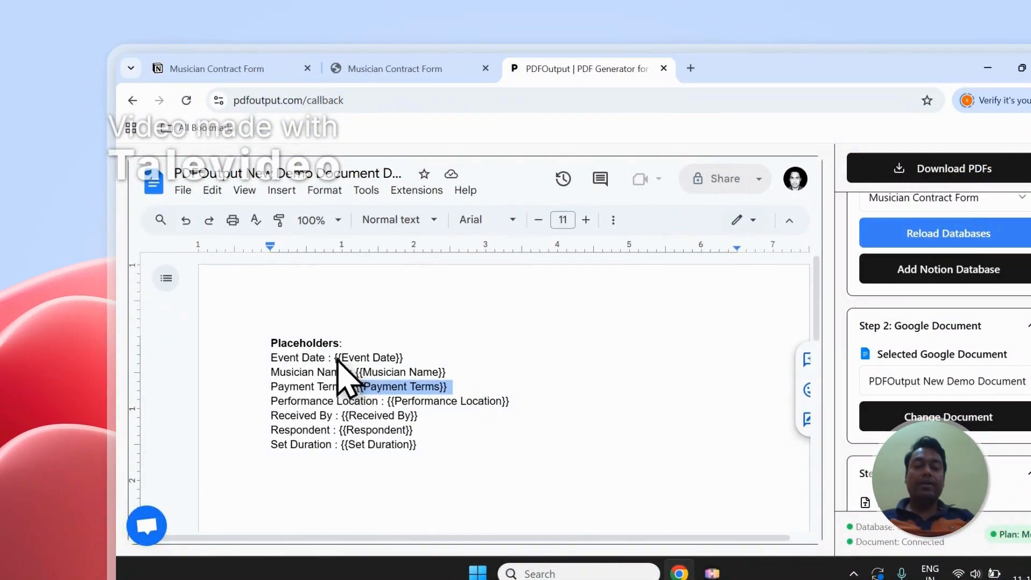
click(456, 70)
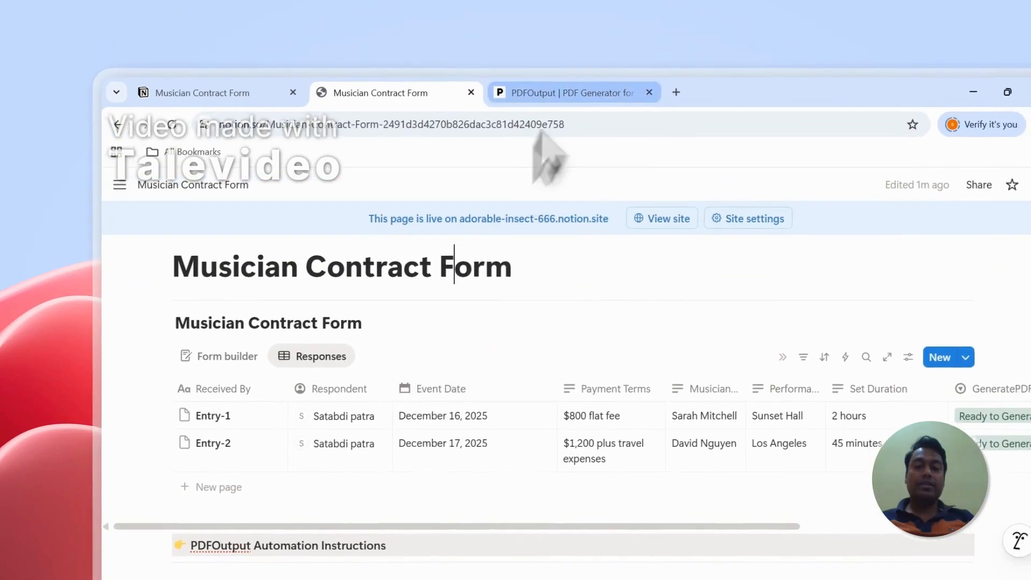
click(578, 64)
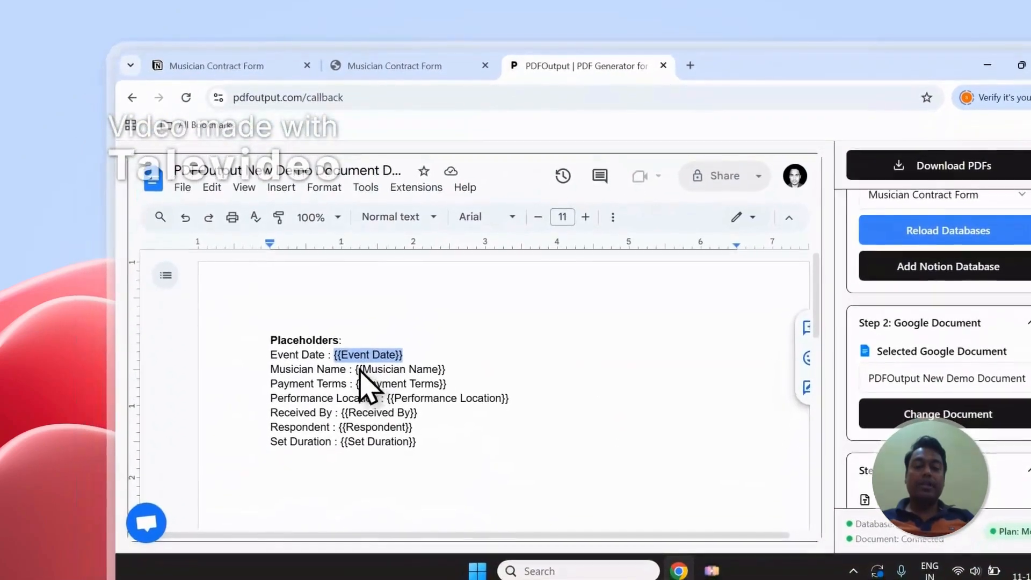
drag(354, 376, 443, 376)
click(451, 72)
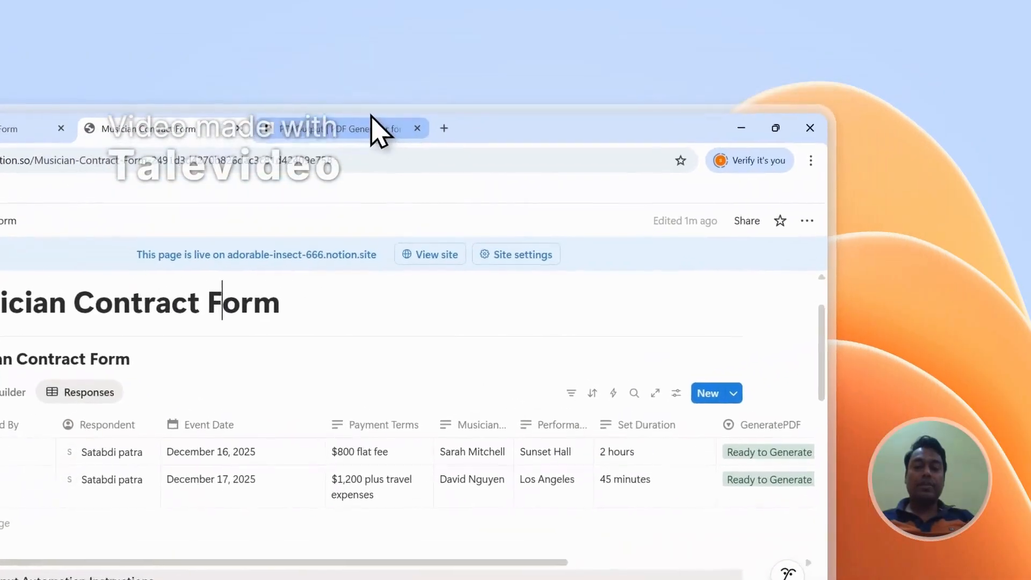
click(446, 64)
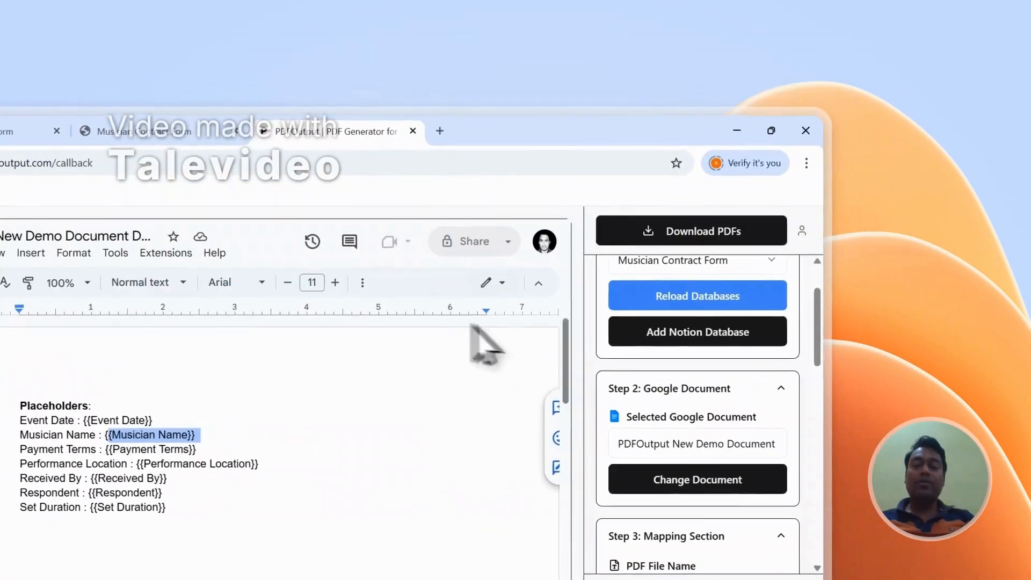
Copy the Received By placeholder from the property list and add the line "Received - {{Received By}}" below the document's placeholders.
scroll(759, 342, down, 4)
scroll(698, 376, down, 10)
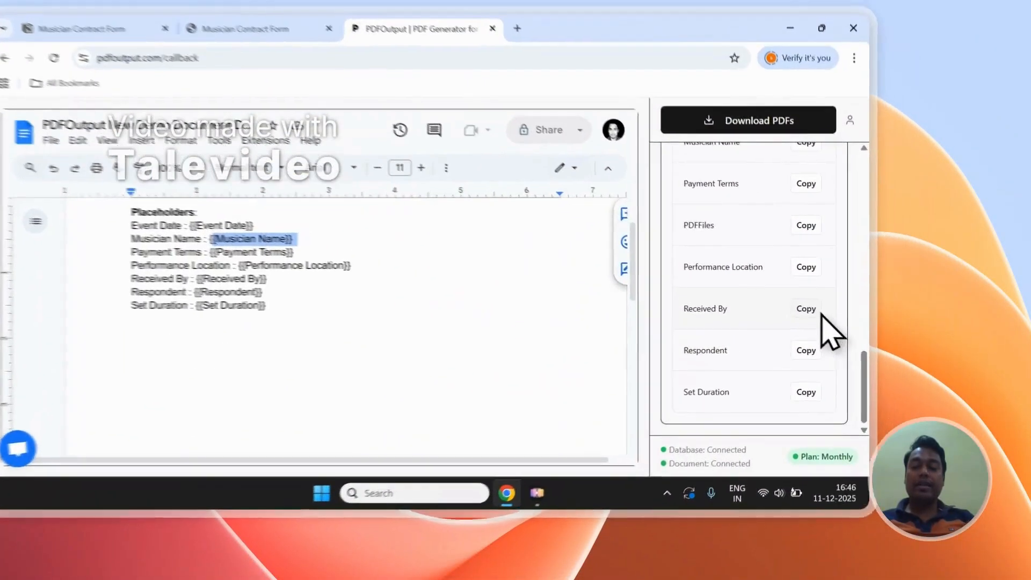
click(857, 332)
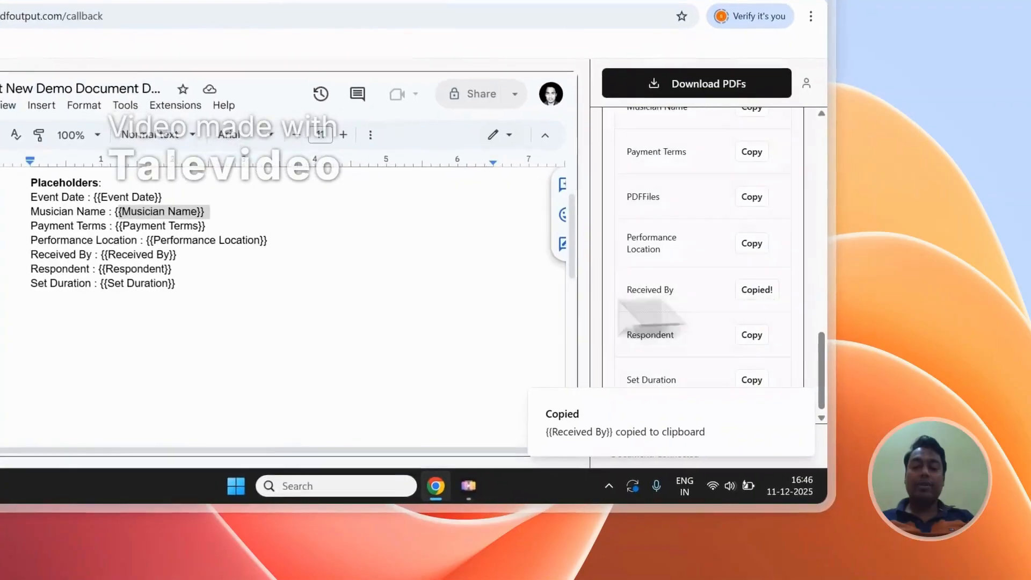
click(372, 361)
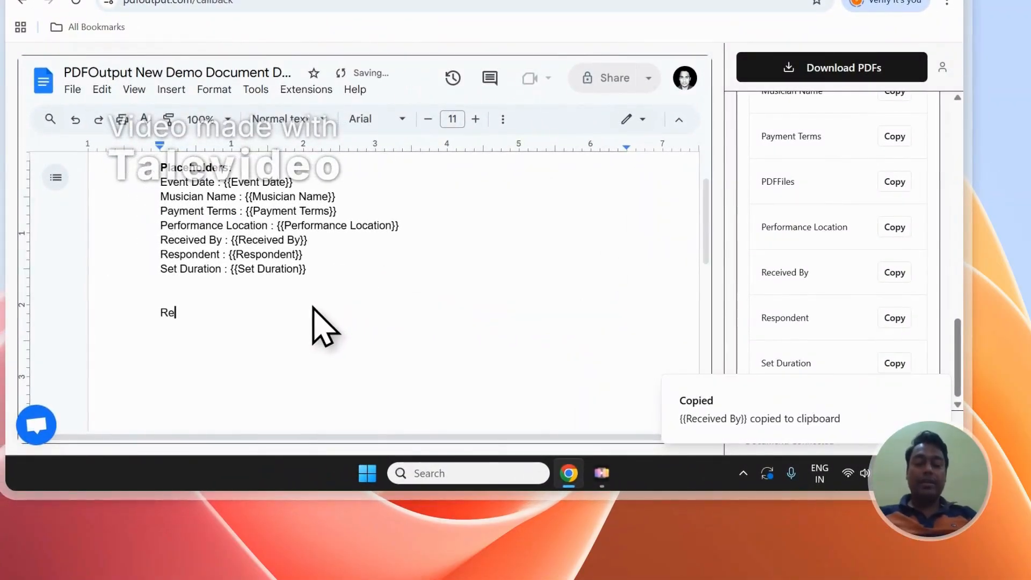
text(Received - {{Received By)
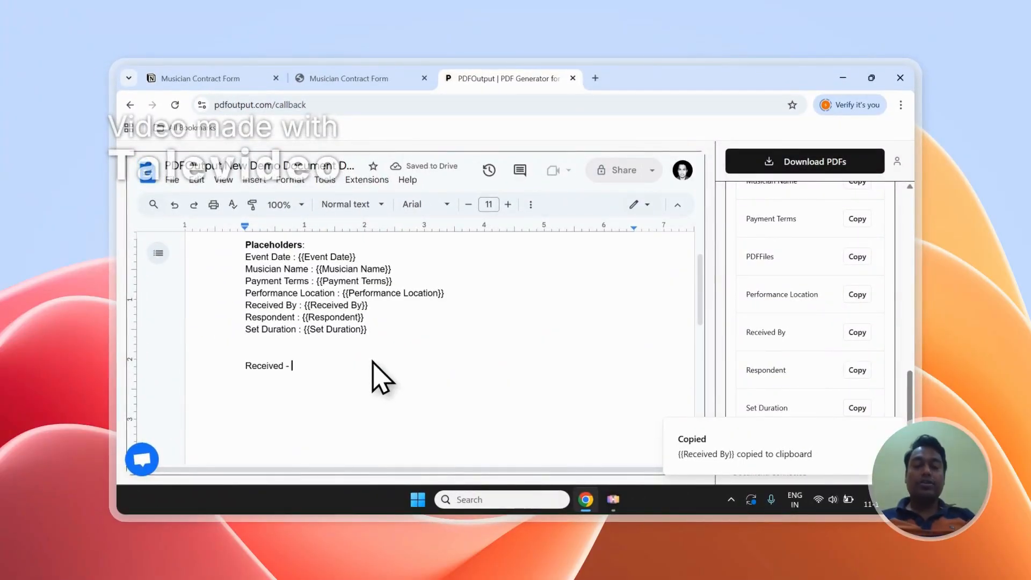
scroll(838, 311, up, 5)
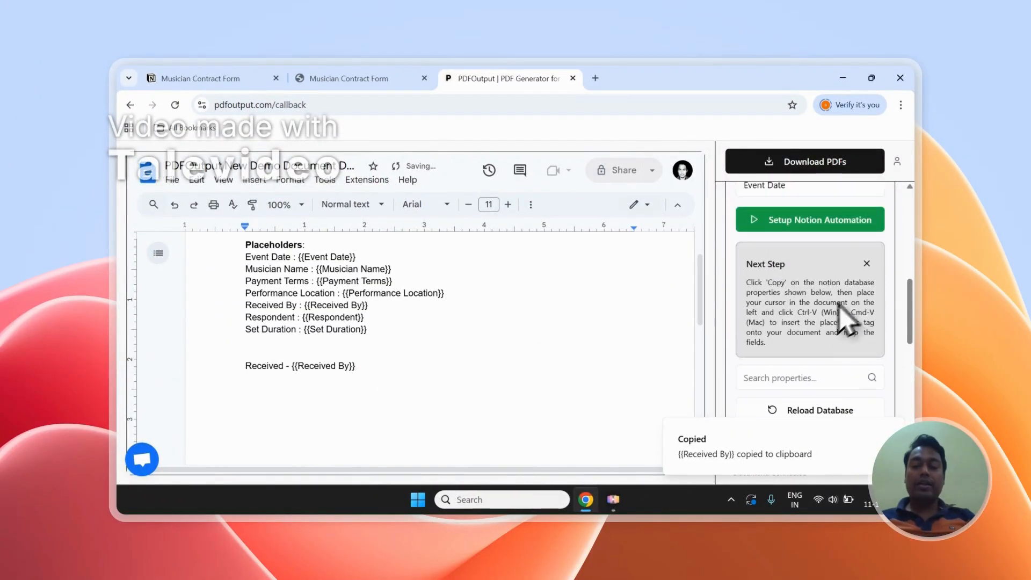
Copy the Set Duration placeholder from the property list and add the line "Duration - {{Set Duration}}" below the Received line.
drag(798, 312, 766, 322)
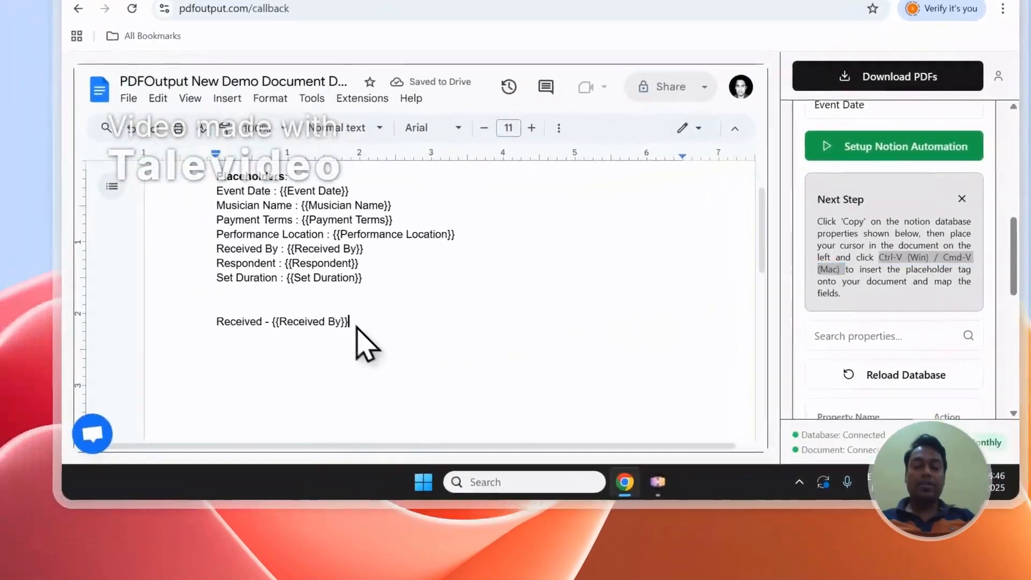
scroll(859, 355, down, 5)
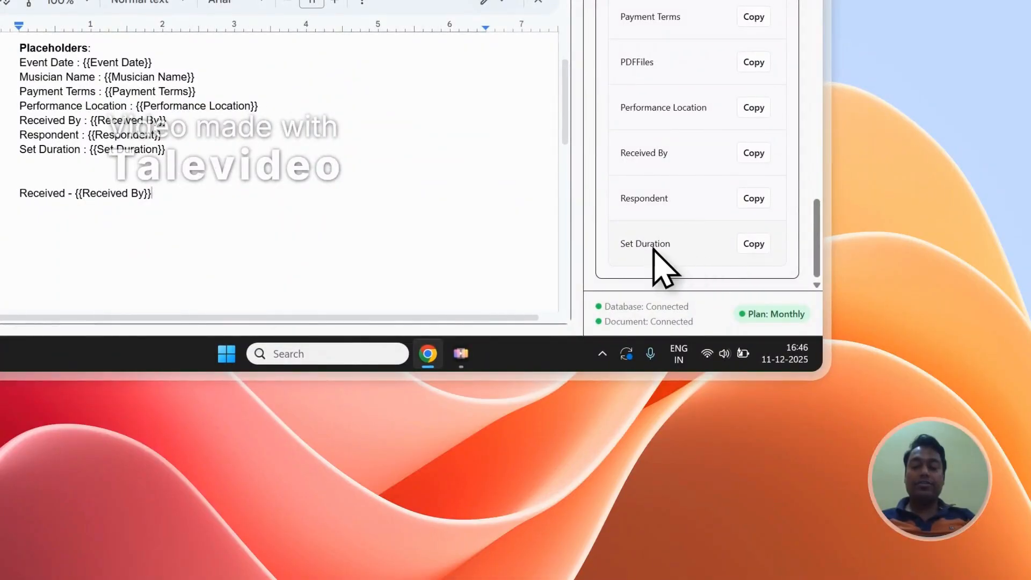
click(215, 242)
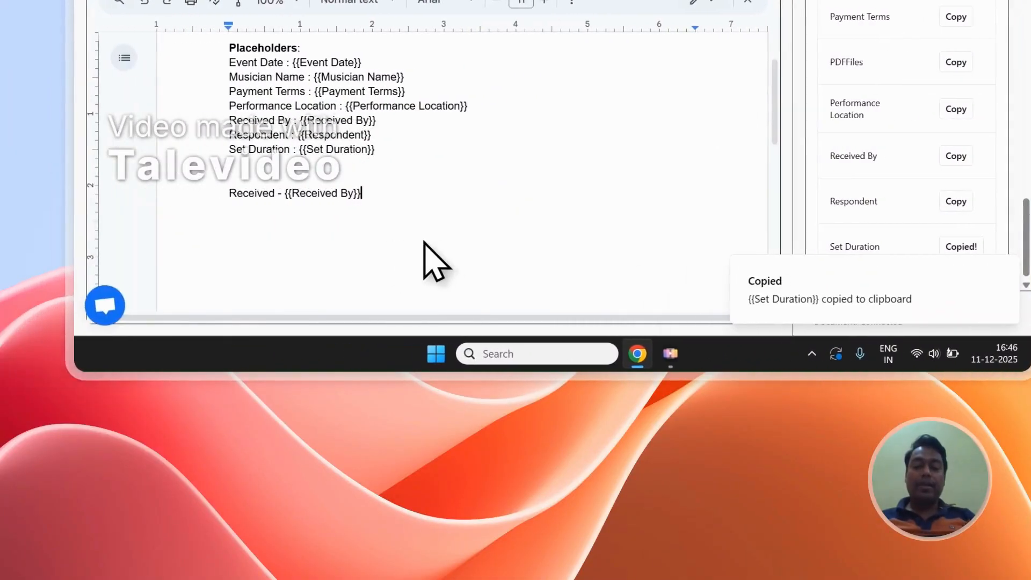
key(Return)
key(Return)
text(Duration -)
key(ctrl+v)
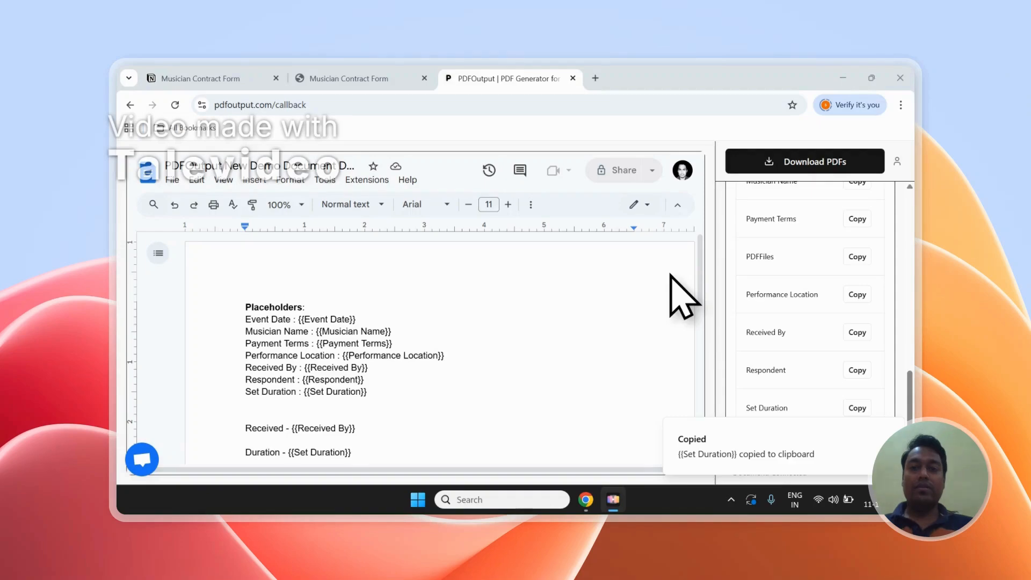
Review the placeholders in the demo document, and examine the GeneratePDF and PDFFiles columns of the Musician Contract Form in Notion.
scroll(669, 282, down, 1)
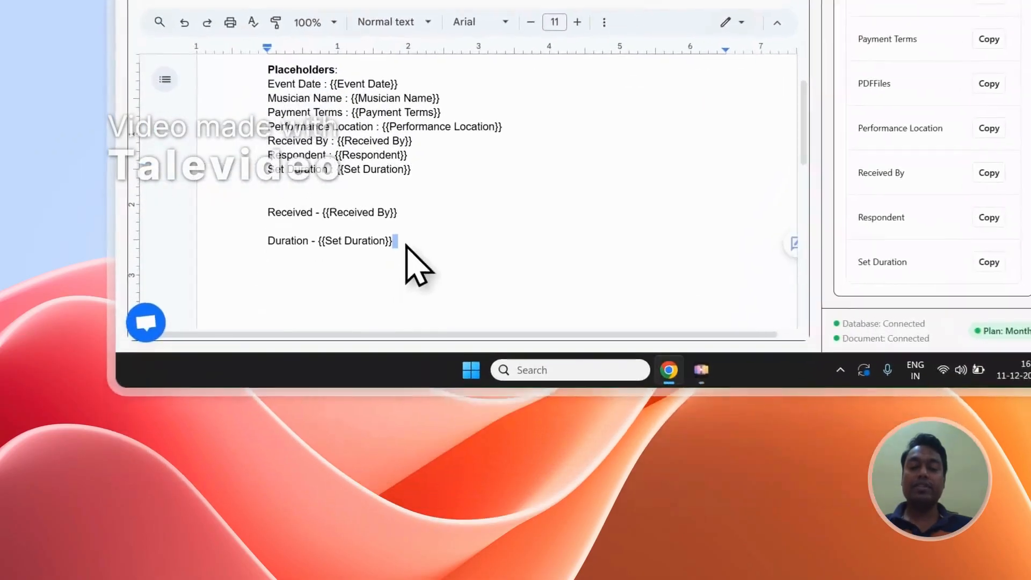
drag(358, 394, 260, 267)
scroll(424, 143, up, 1)
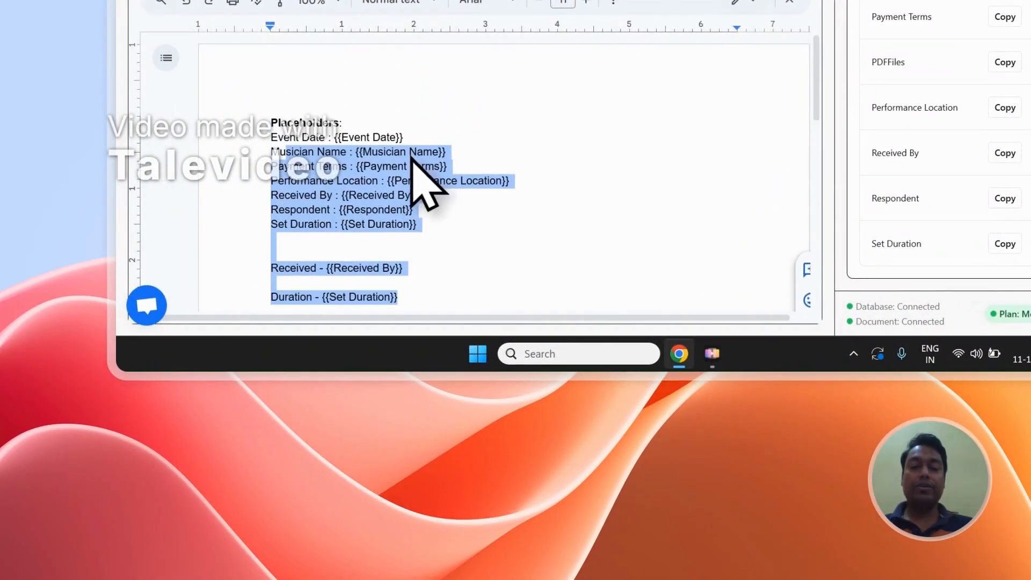
scroll(1021, 81, up, 12)
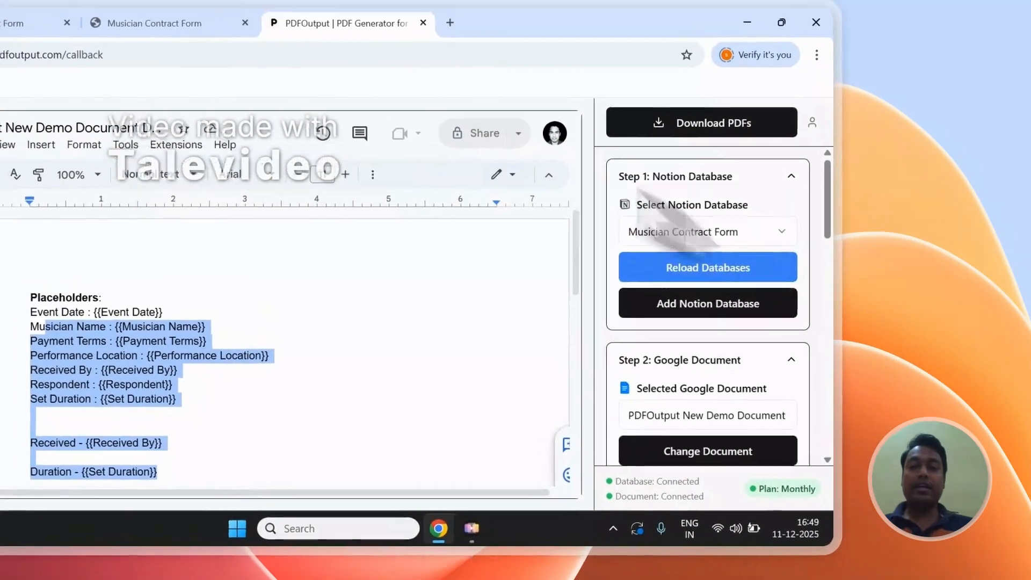
click(311, 110)
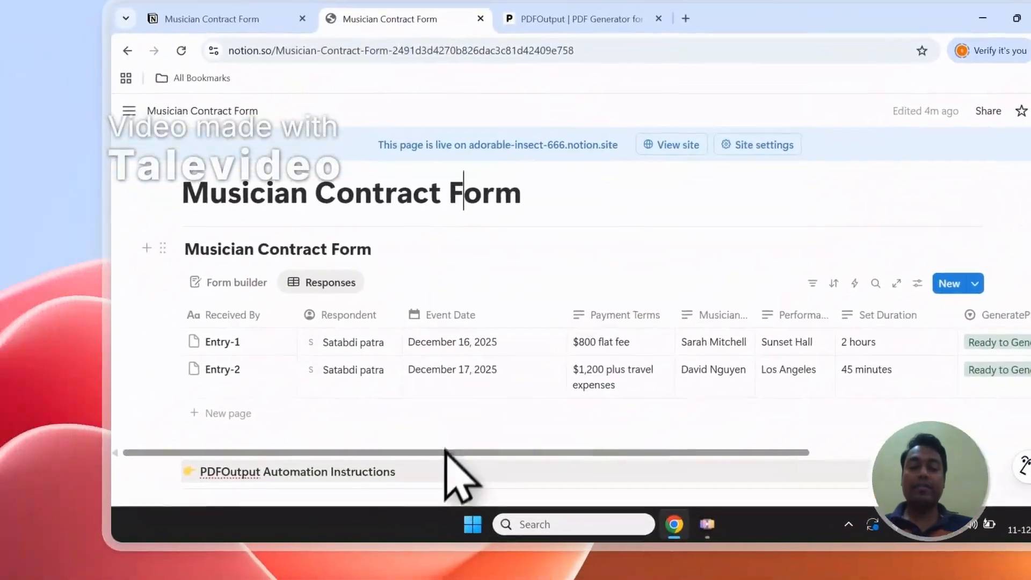
drag(302, 552, 623, 553)
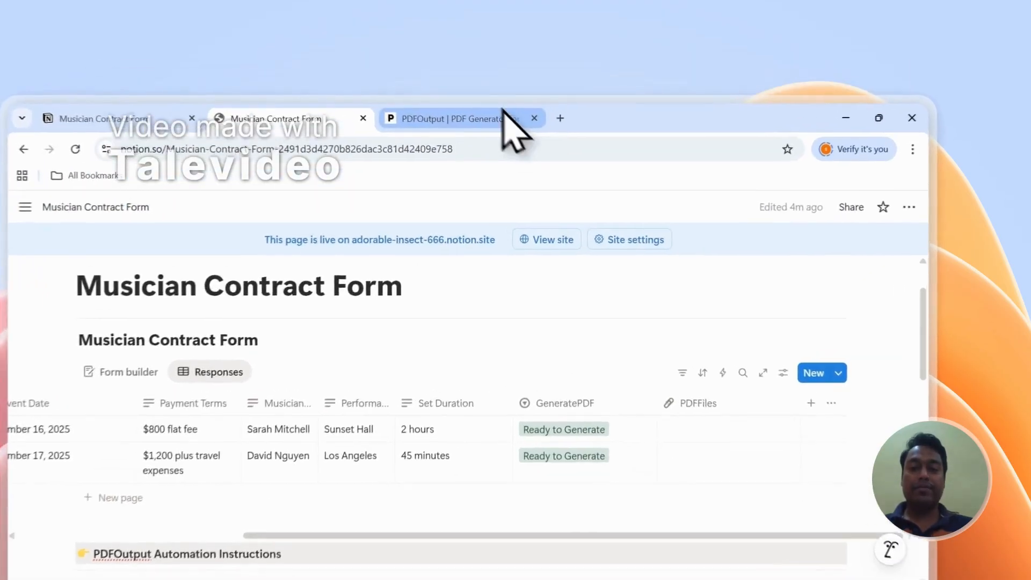
Compare the PDF file name setting with the Notion columns and set the PDF file name to Musician Name in PDFOutput.
click(539, 79)
scroll(779, 301, down, 5)
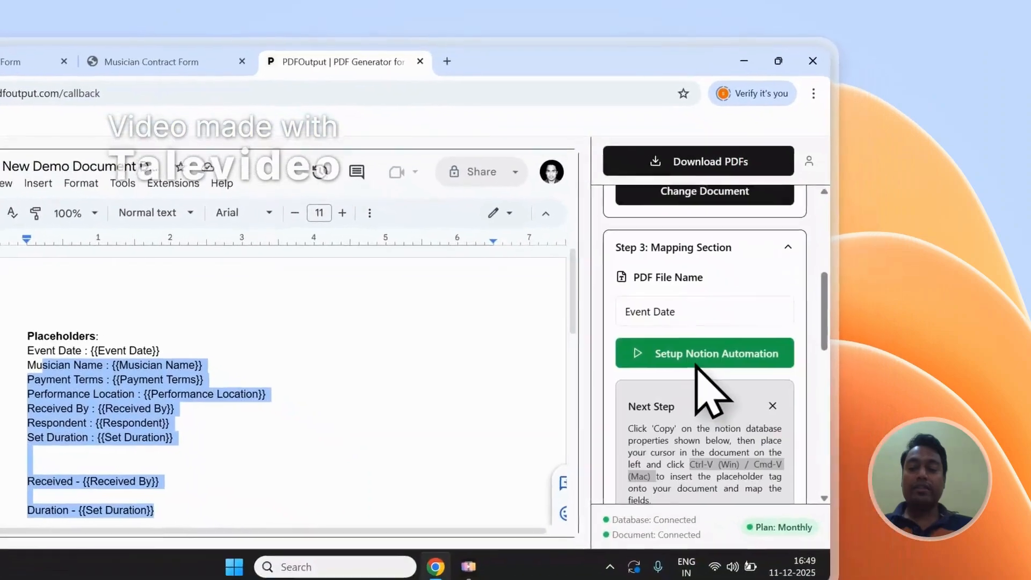
drag(656, 272, 628, 272)
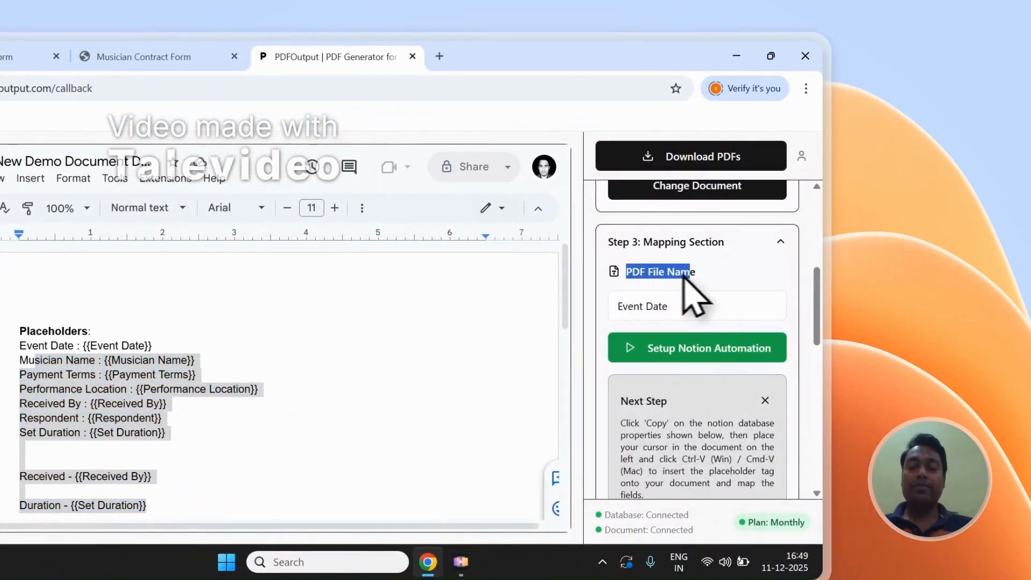
click(144, 57)
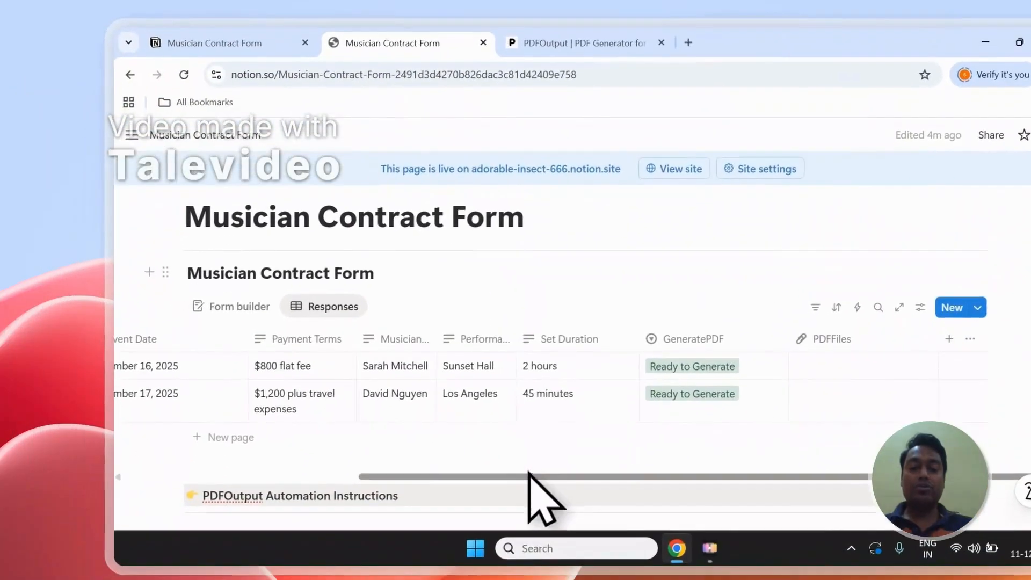
drag(448, 467, 474, 413)
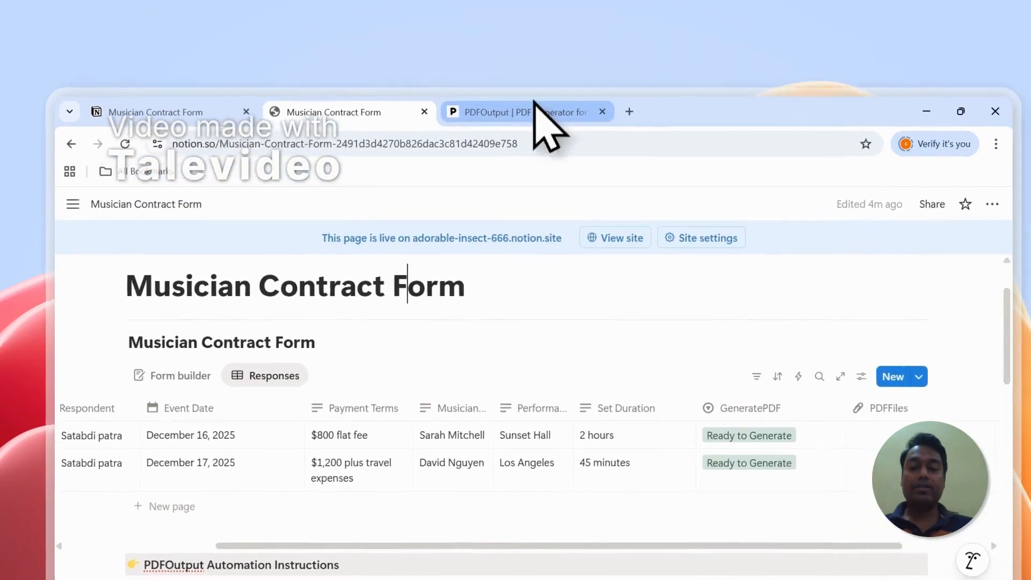
click(612, 38)
click(921, 287)
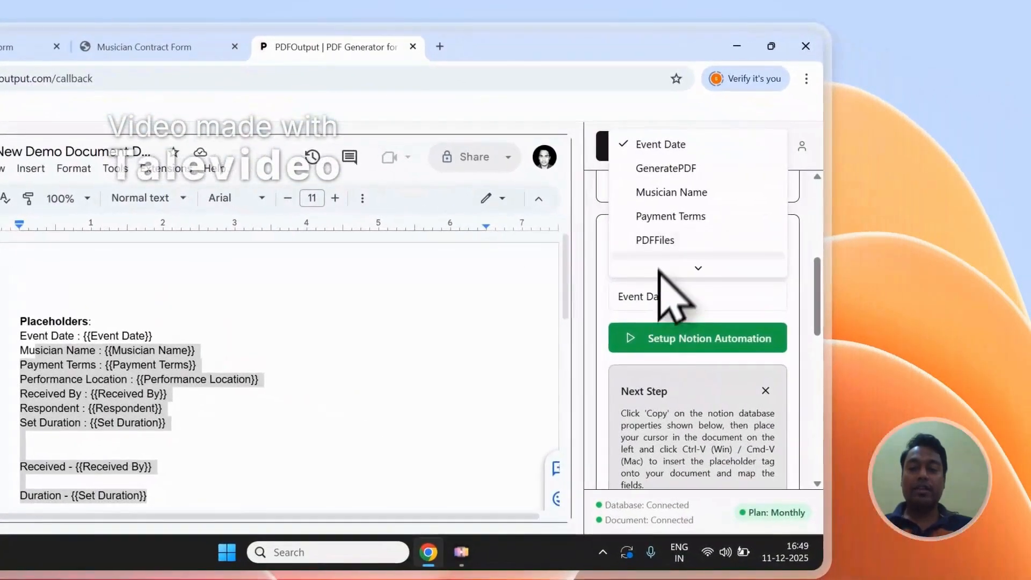
click(671, 192)
Check the musician name column in Notion and start generating the contract PDFs in PDFOutput.
click(218, 54)
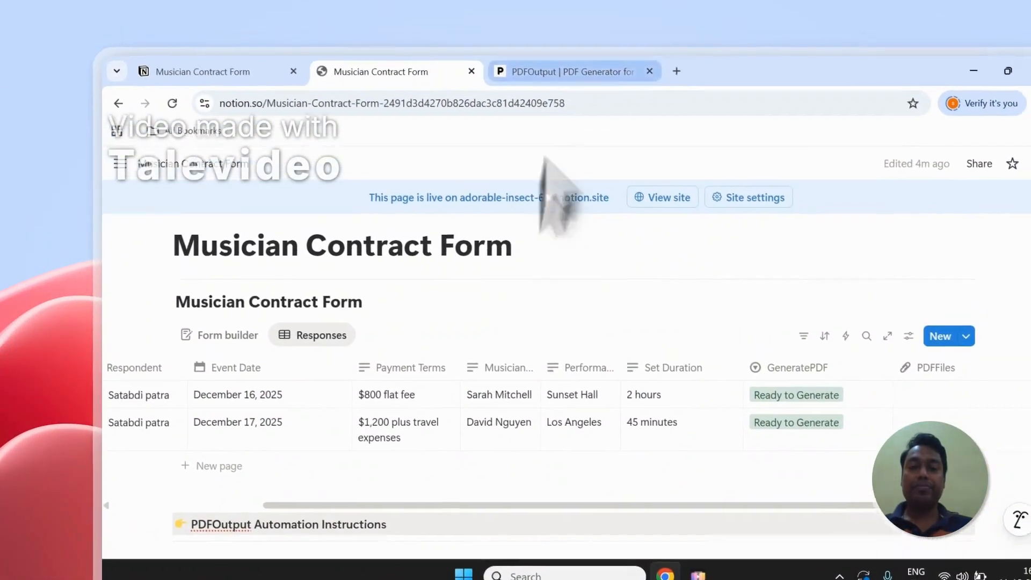
click(587, 51)
drag(950, 352, 950, 274)
click(859, 204)
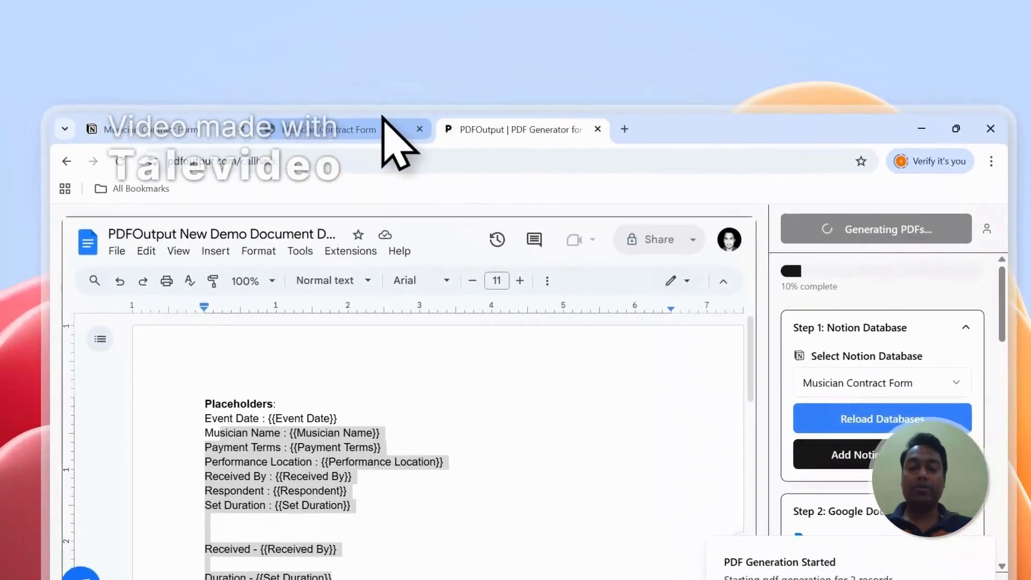
Monitor the PDF generation in PDFOutput and the GeneratePDF and PDFFiles columns in Notion.
click(204, 72)
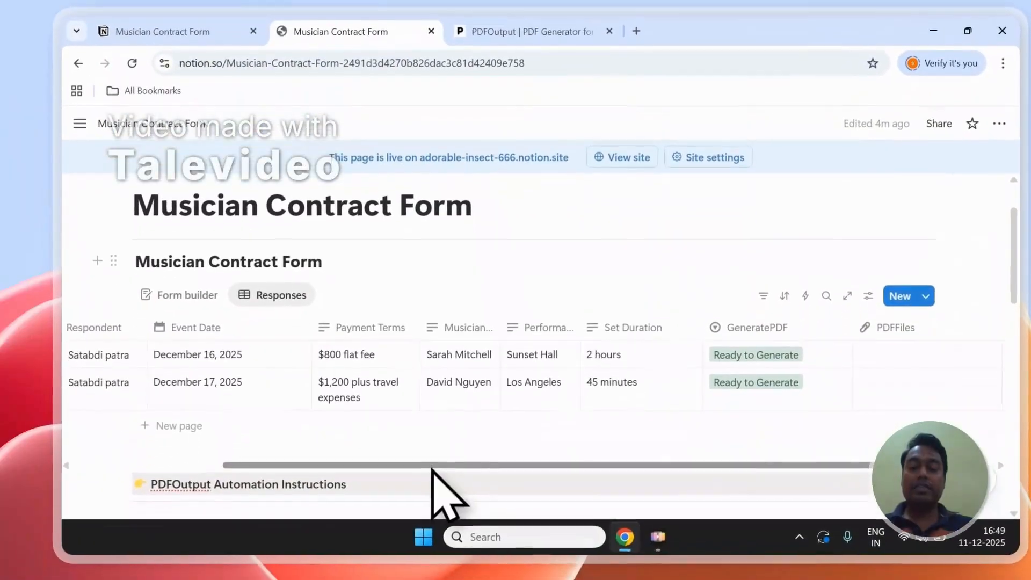
drag(432, 521, 547, 522)
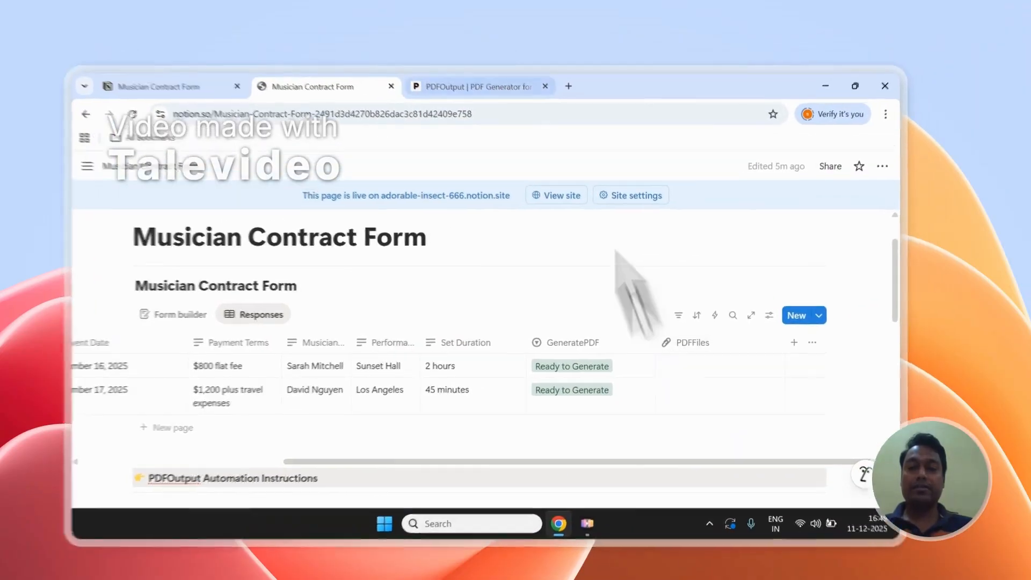
click(505, 78)
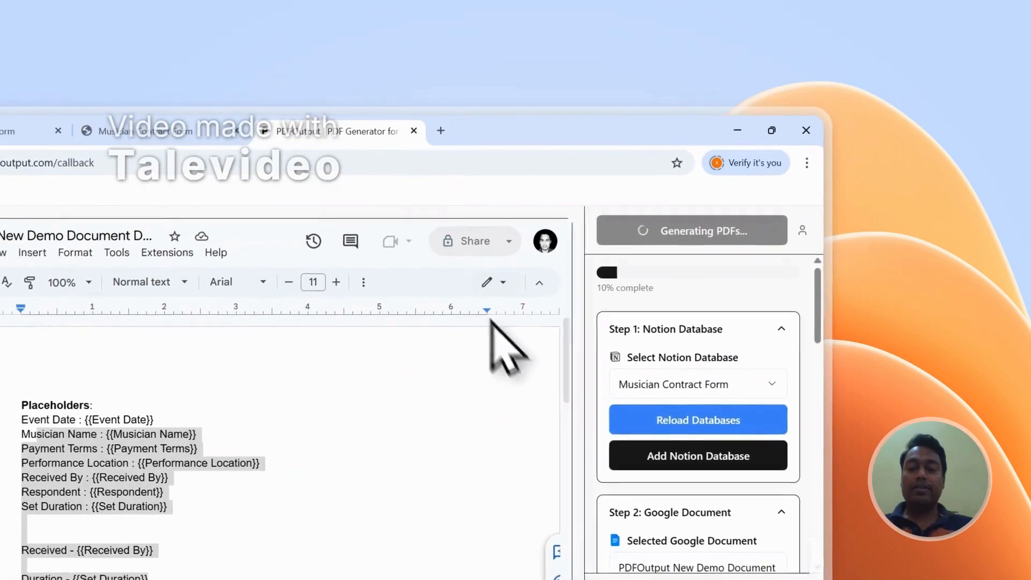
click(204, 132)
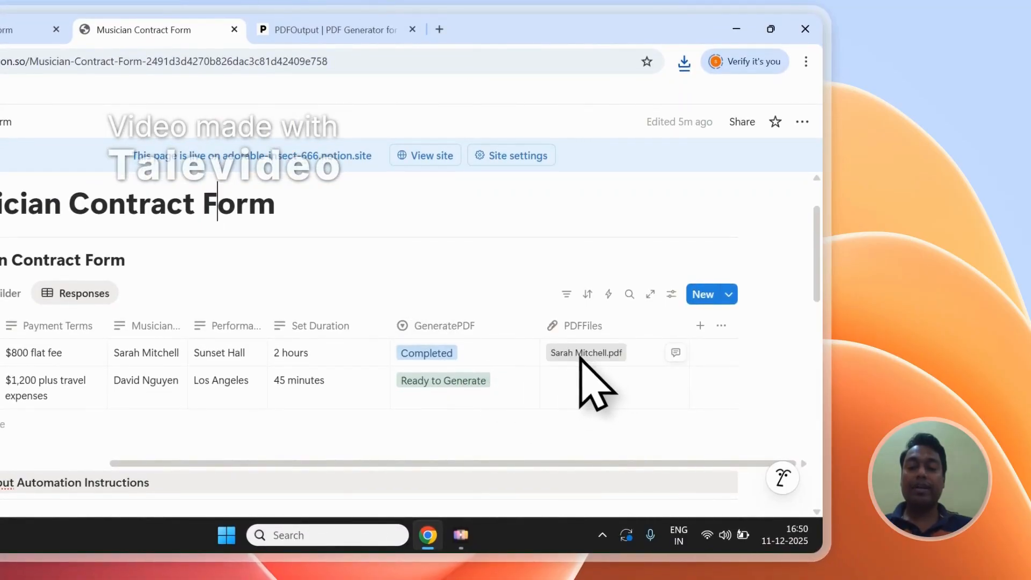
Open the generated PDF of the first response from the PDFFiles column and review its filled-in placeholder values.
click(585, 353)
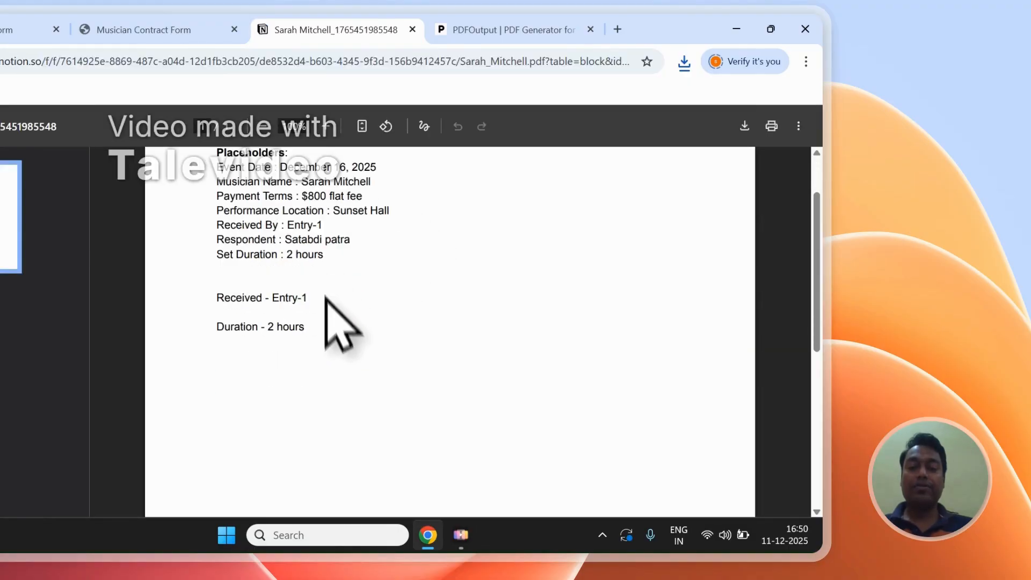
drag(316, 324, 295, 236)
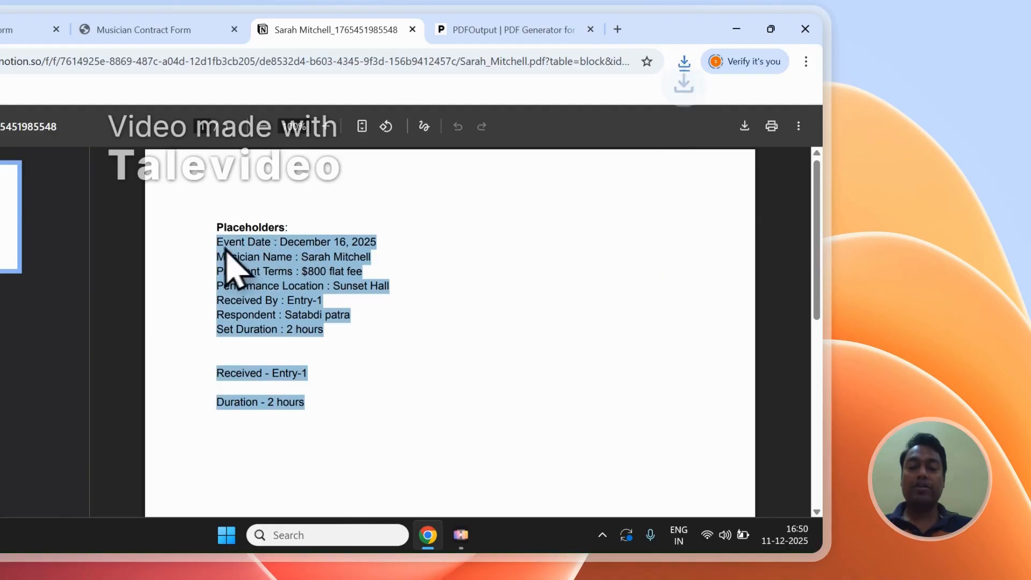
click(248, 301)
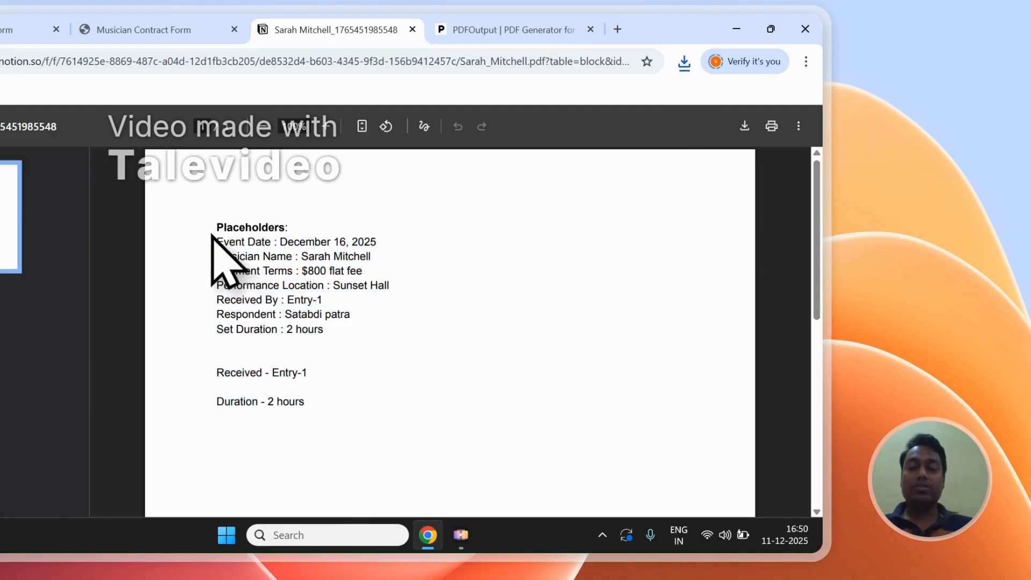
drag(220, 241, 334, 306)
click(329, 287)
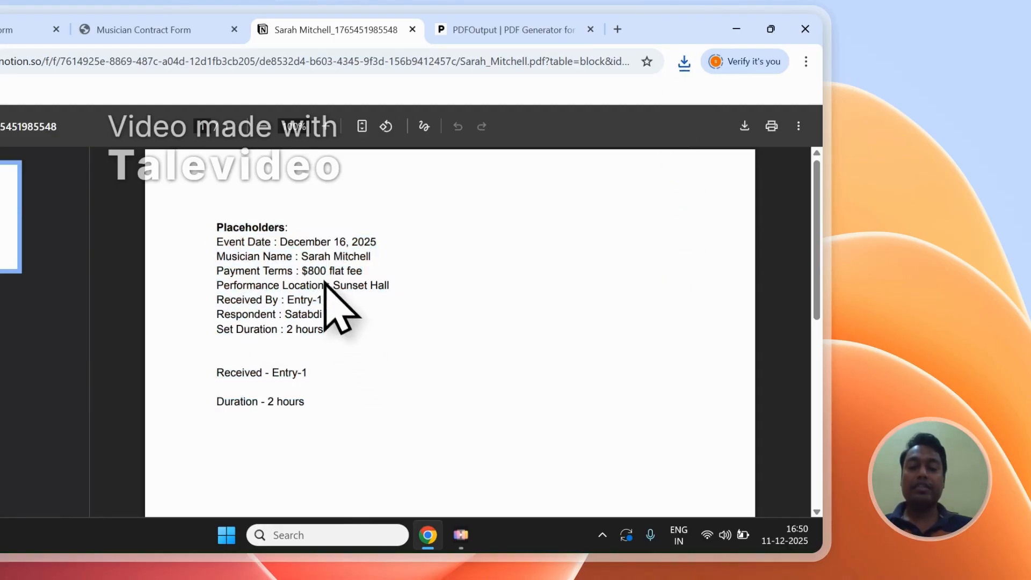
scroll(317, 274, down, 1)
scroll(314, 274, up, 1)
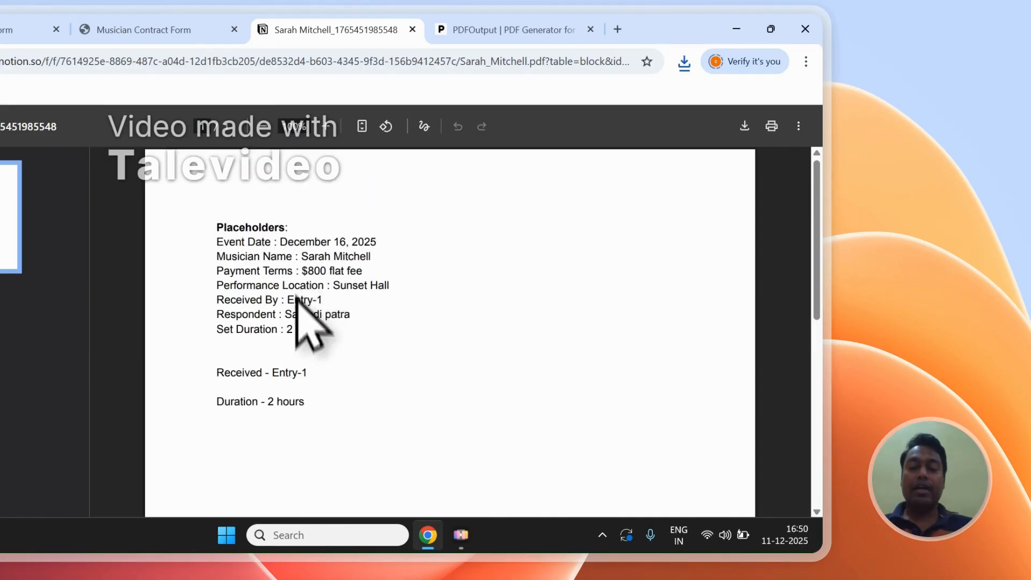
Open the second response's generated PDF from Notion, review its filled-in values and compare it with the first contract PDF.
click(188, 29)
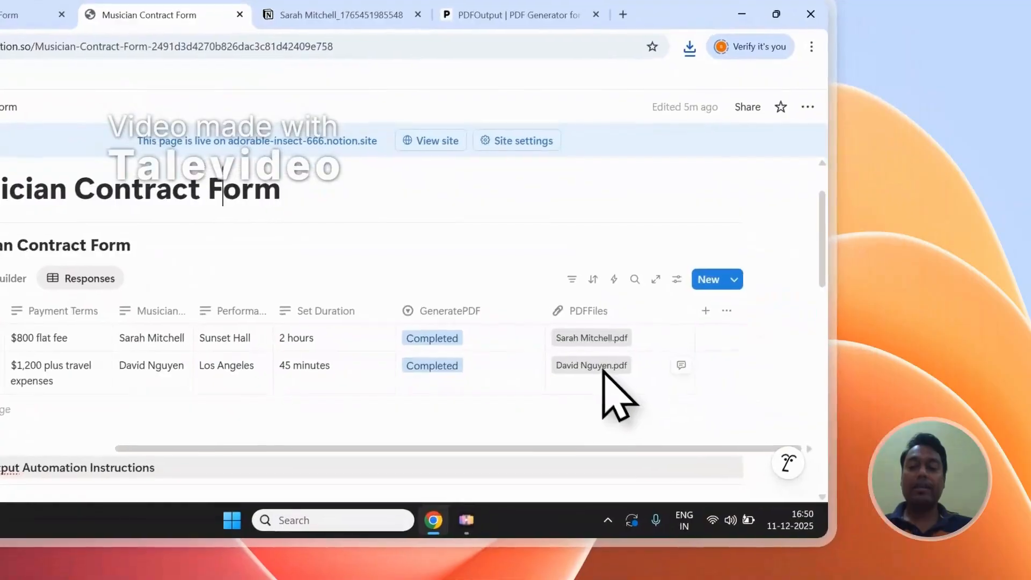
click(603, 370)
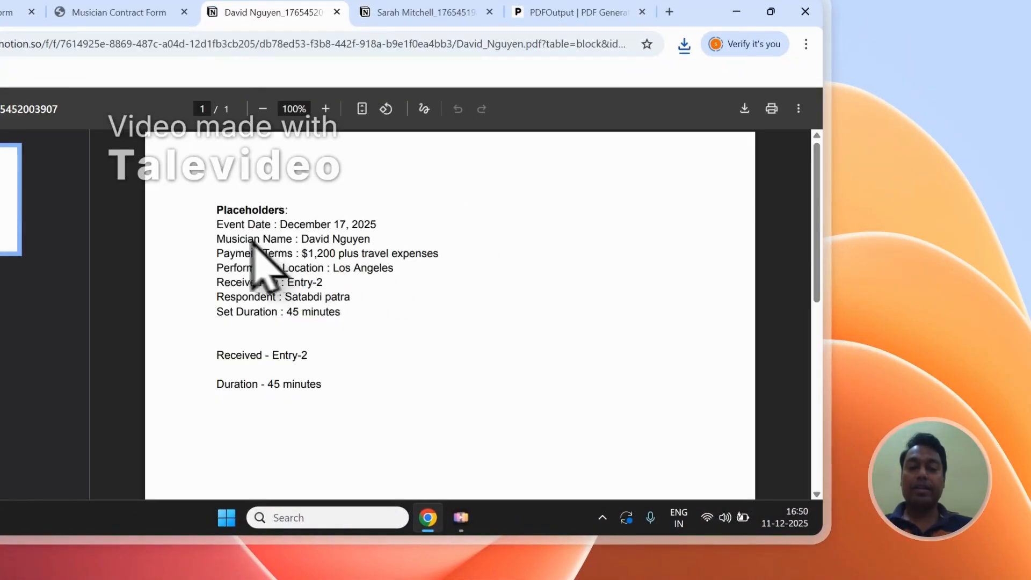
drag(220, 237, 354, 269)
scroll(362, 260, up, 1)
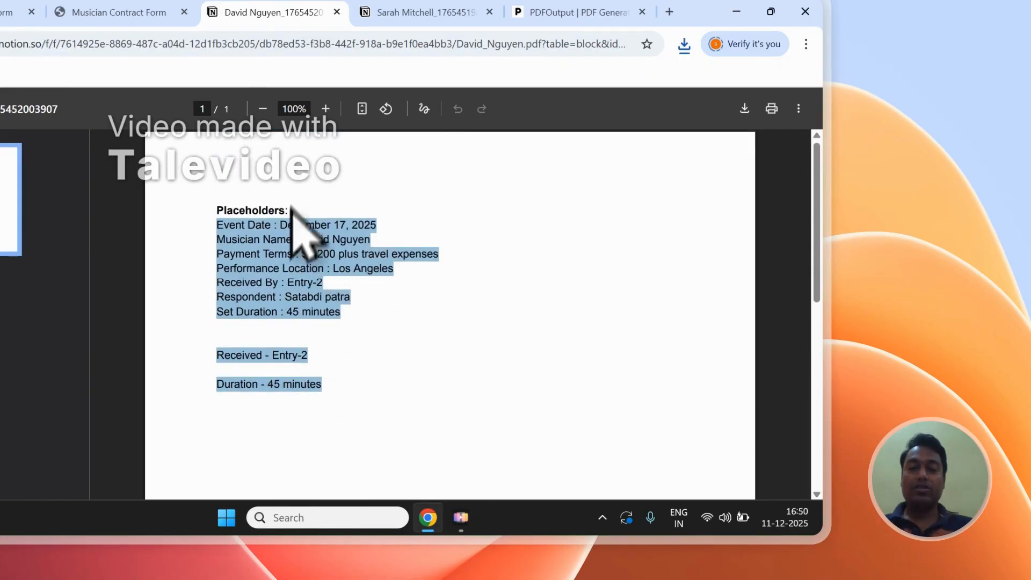
click(392, 10)
click(258, 14)
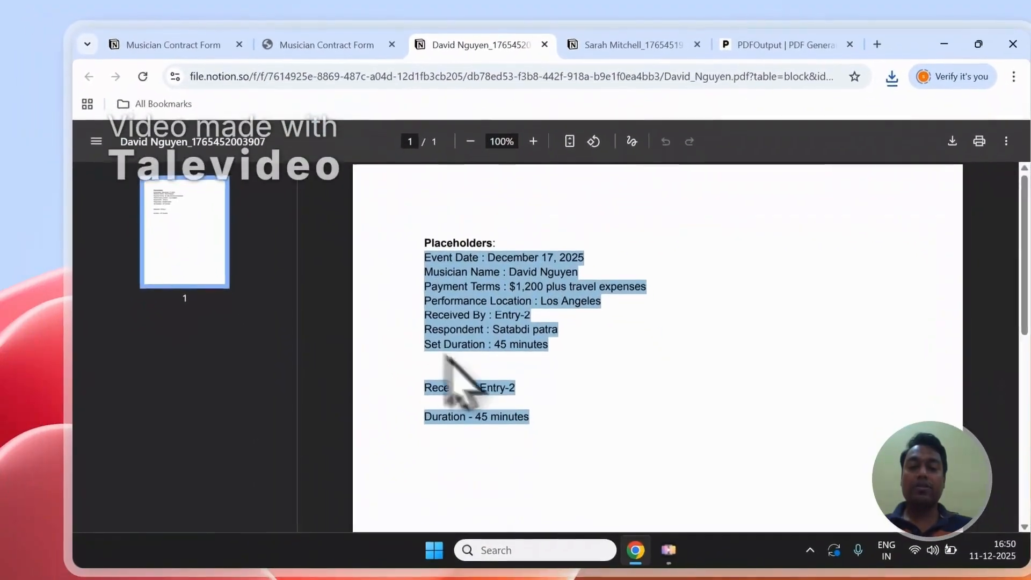
click(529, 350)
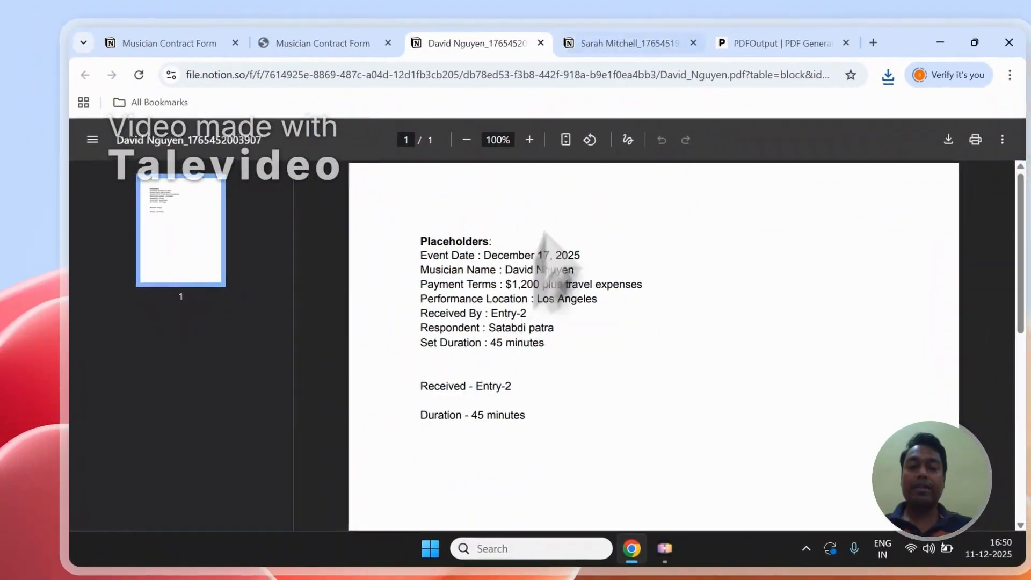
click(604, 45)
click(488, 42)
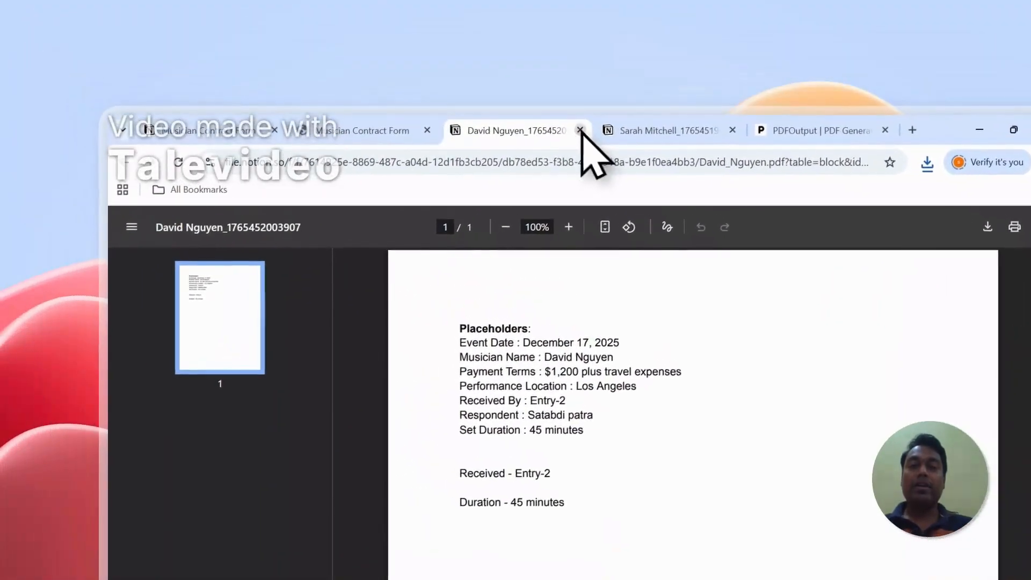
Close both generated contract PDFs and set up the Notion automation in PDFOutput's Mapping Section.
click(582, 131)
click(581, 130)
scroll(743, 331, down, 3)
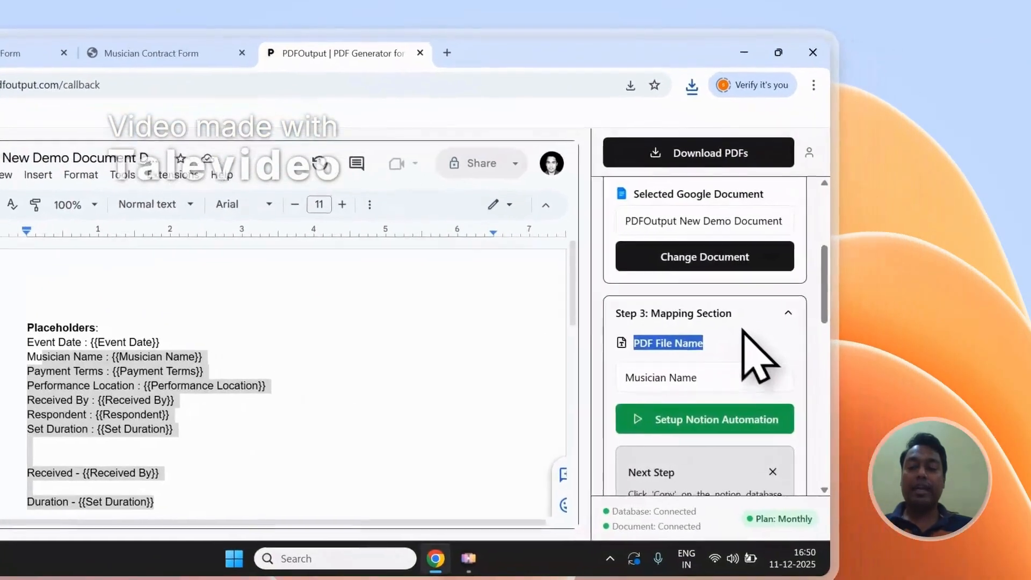
scroll(743, 329, down, 2)
click(666, 349)
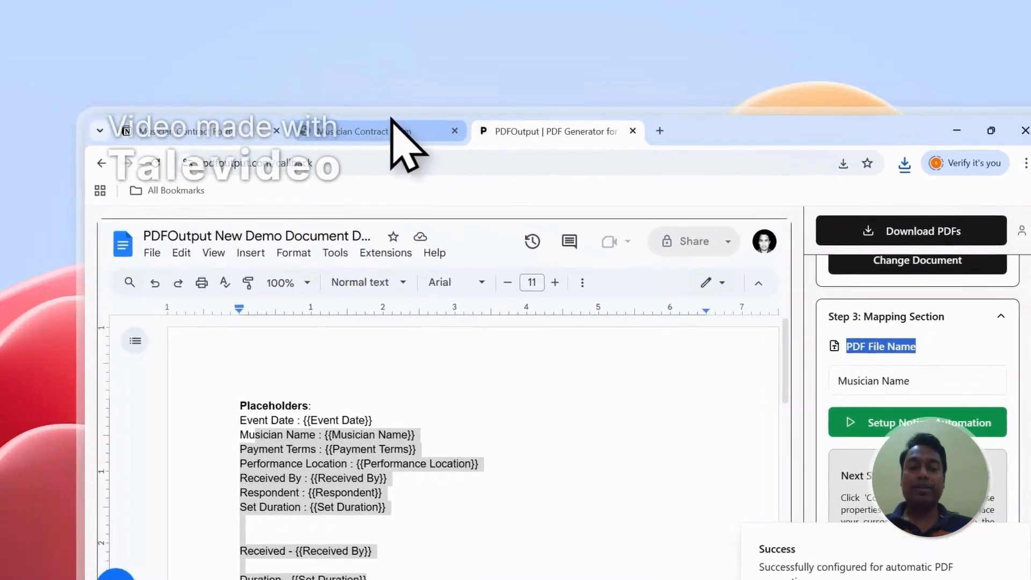
Check the Musician Contract Form responses in Notion and return to the Notion database selection in PDFOutput.
click(178, 51)
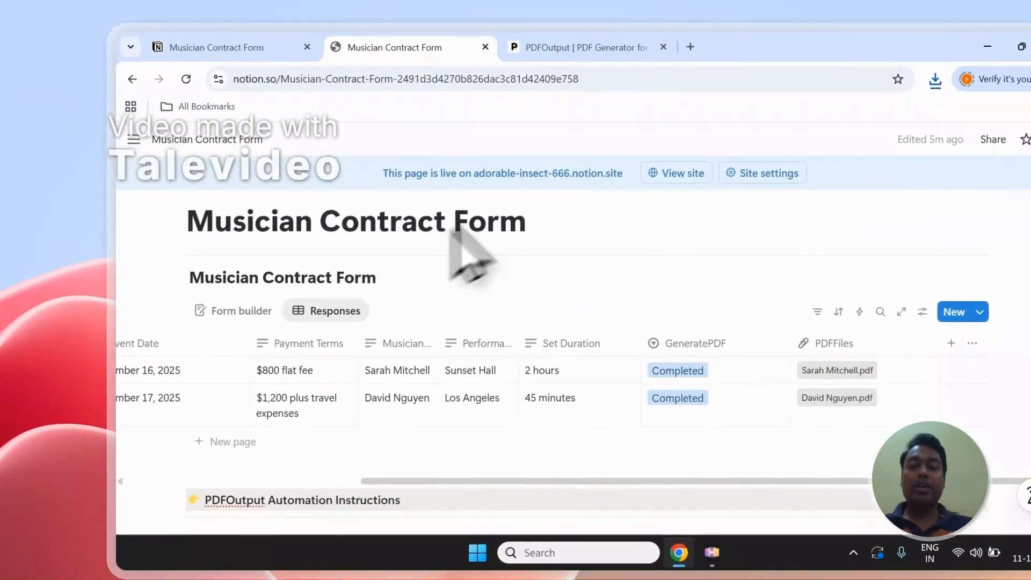
click(524, 131)
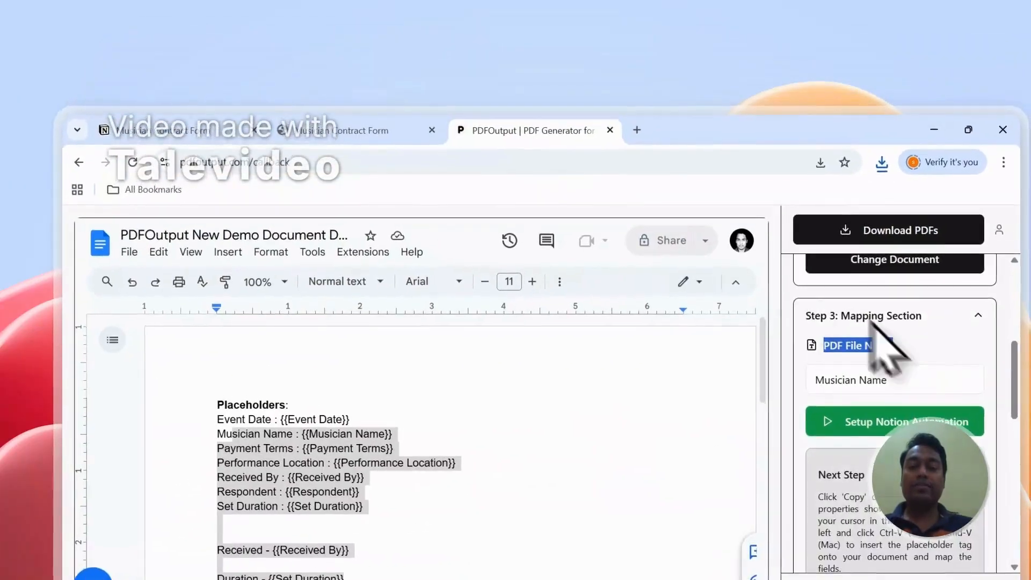
scroll(913, 382, up, 5)
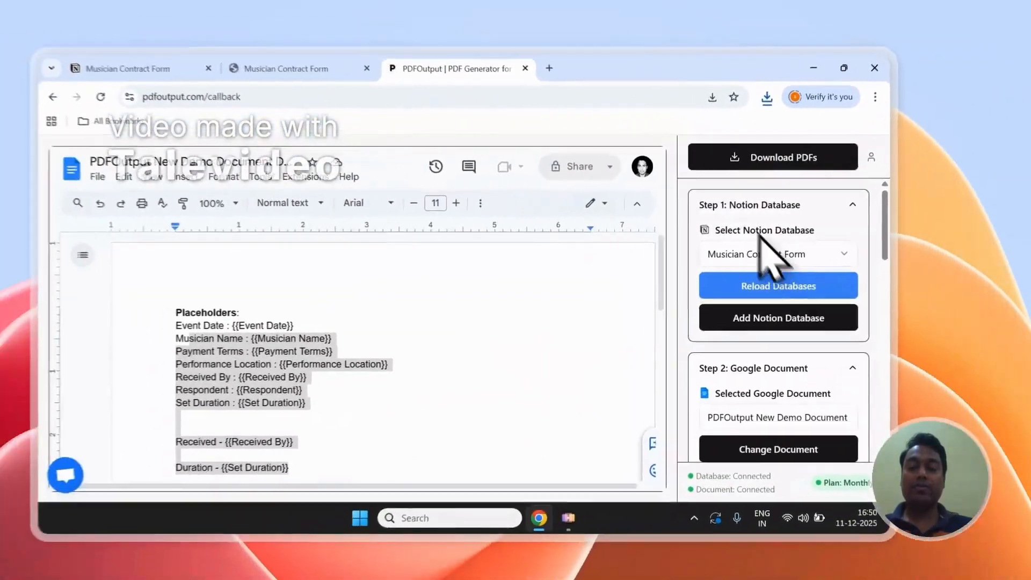
Add a new response row to the Musician Contract Form database in Notion and set its GeneratePDF status to Ready to Generate.
scroll(913, 333, down, 5)
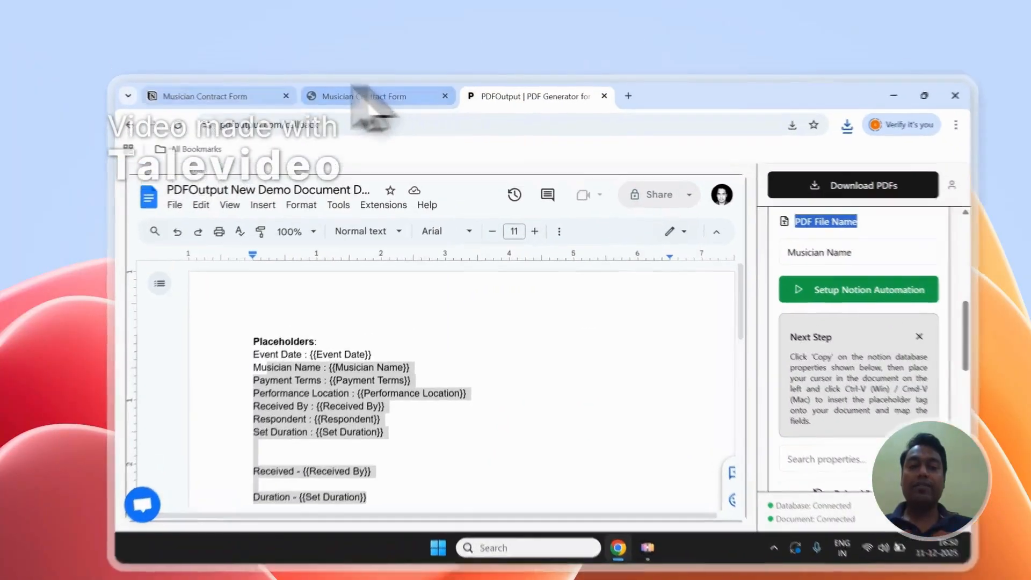
click(241, 78)
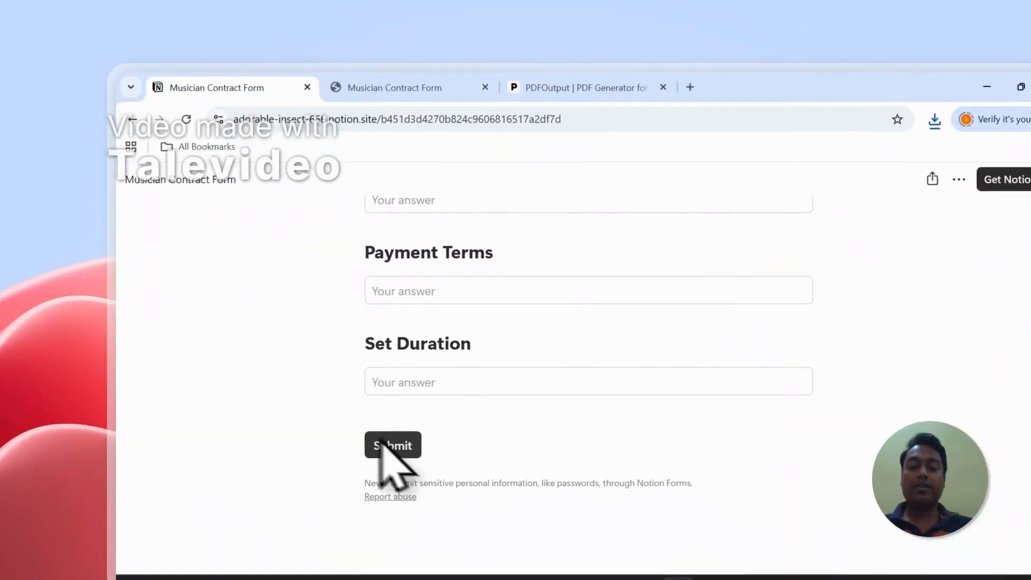
click(395, 85)
click(250, 483)
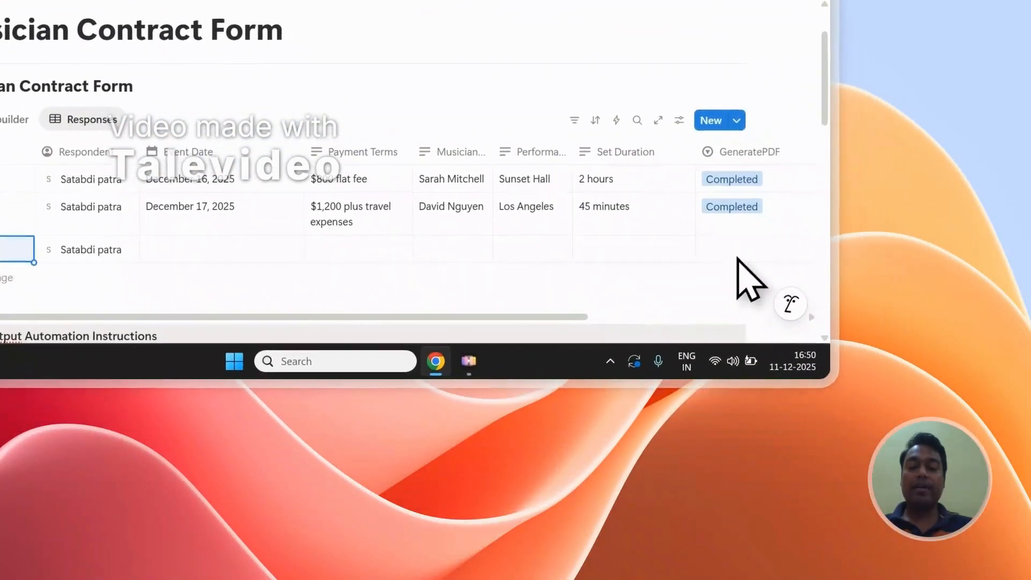
click(802, 322)
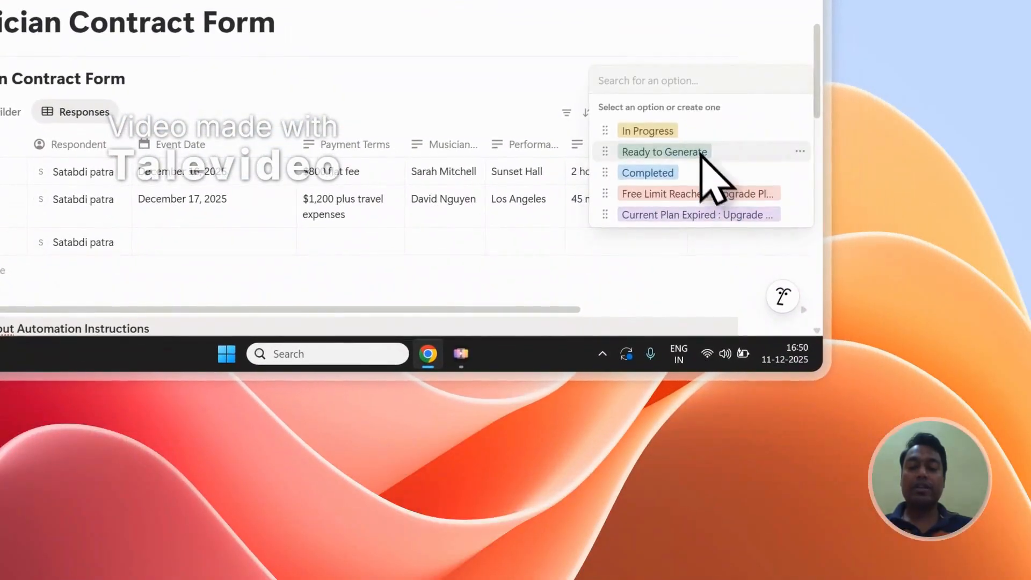
scroll(626, 262, right, 5)
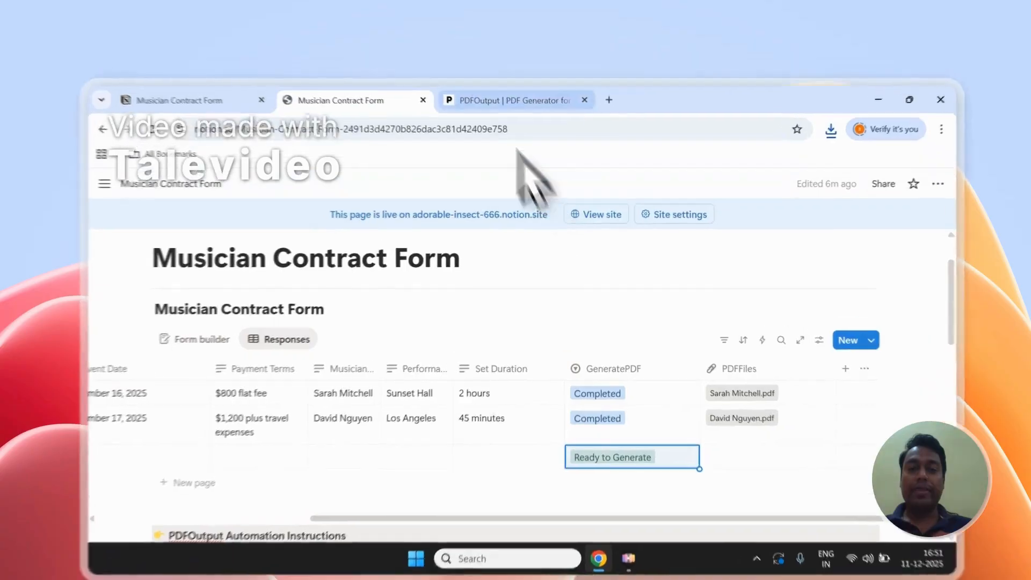
Switch to PDFOutput, view its support chat and sign out of the account.
click(505, 78)
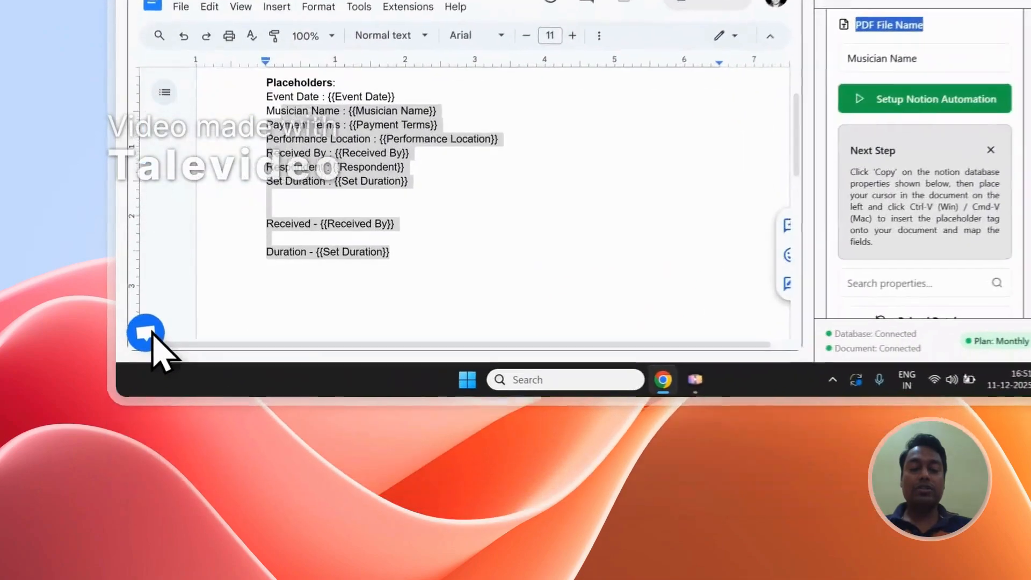
click(143, 460)
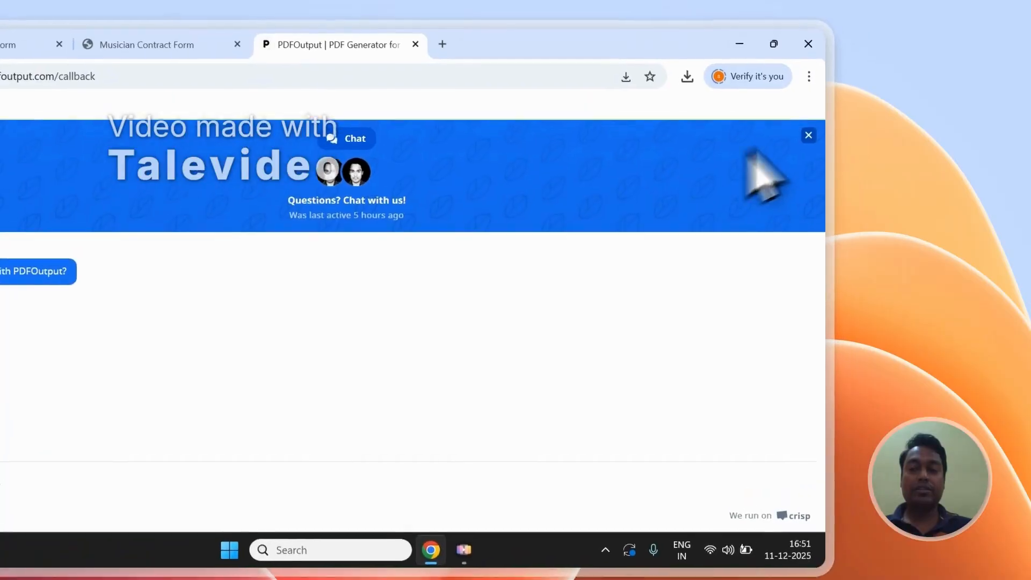
click(809, 135)
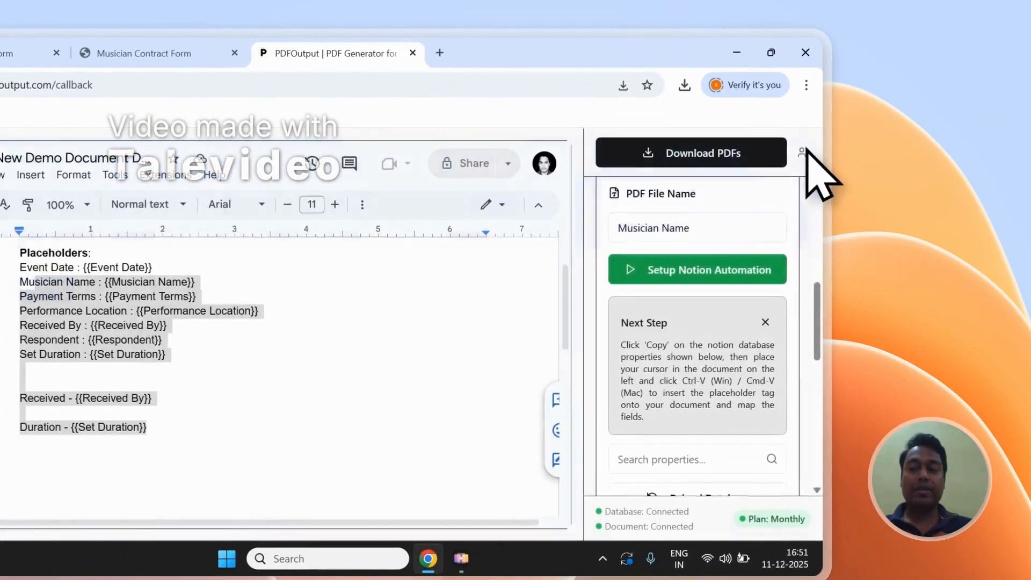
mouse_move(804, 143)
click(678, 285)
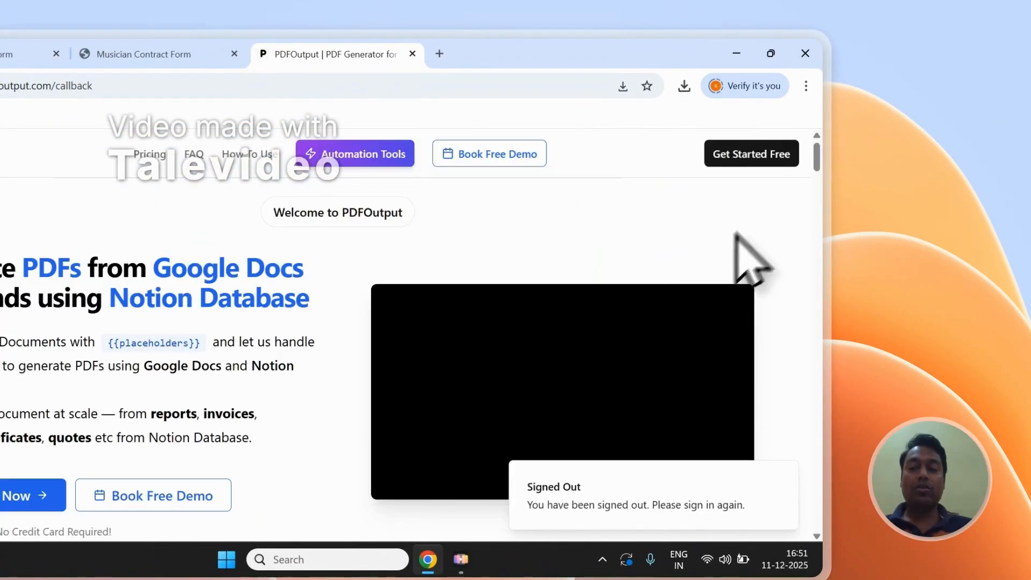
Open the Contact page from the PDFOutput site footer, review its Send Message form and return to the Notion responses.
drag(817, 204, 827, 532)
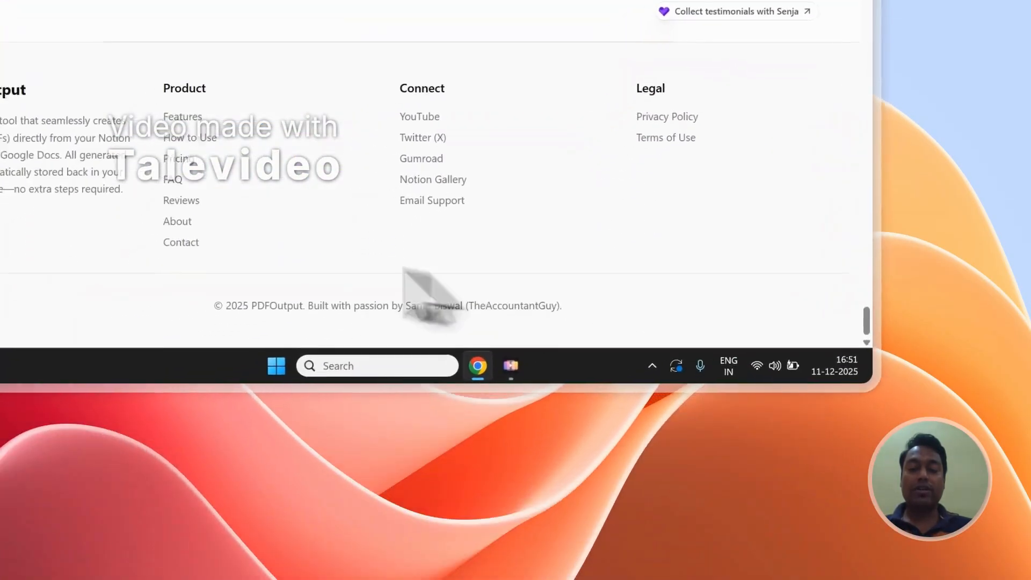
click(134, 351)
scroll(301, 166, down, 3)
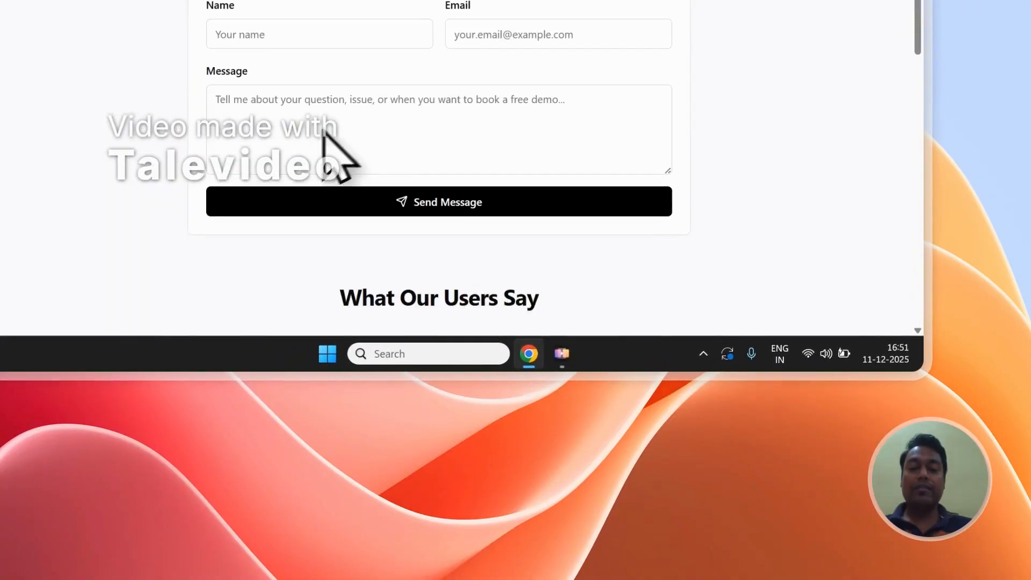
scroll(325, 131, up, 1)
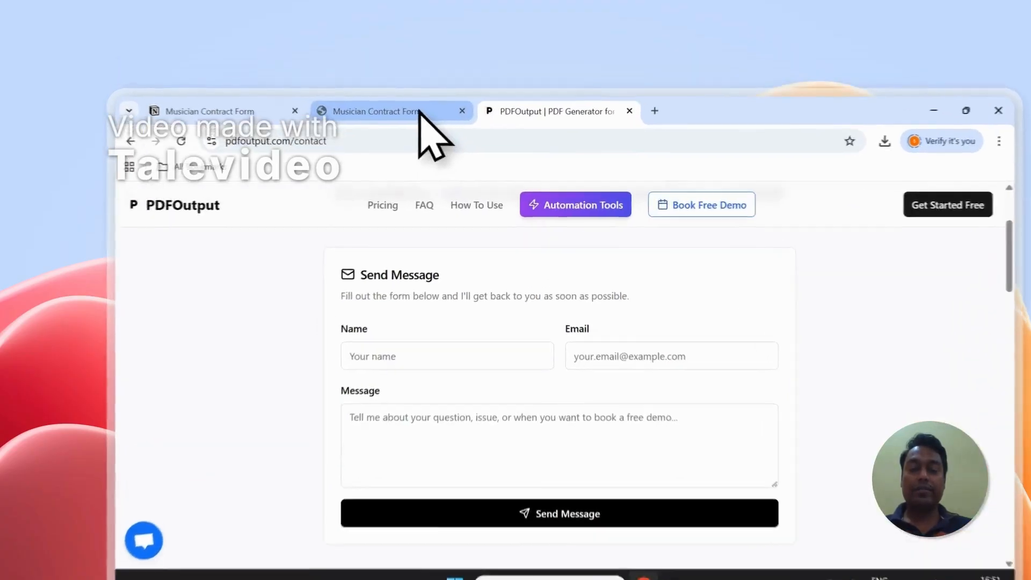
click(384, 78)
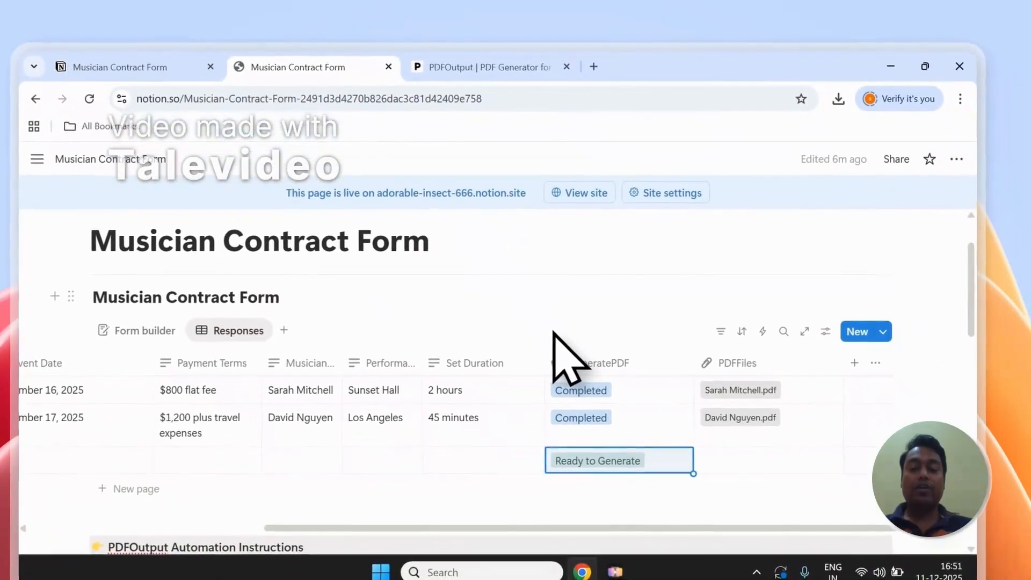